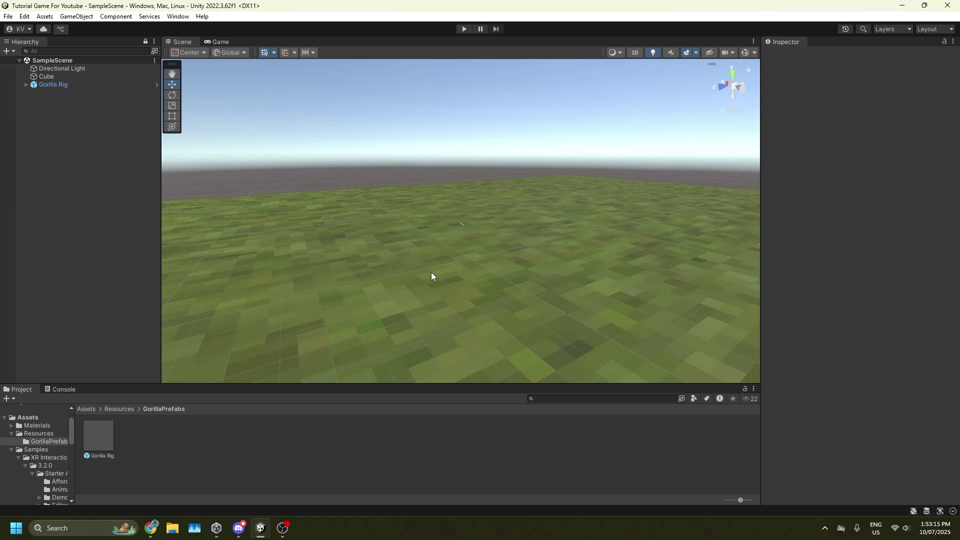
- Orbit the Scene view and fly toward the grass ground plane
right_click_drag(432, 276, 64, 222)
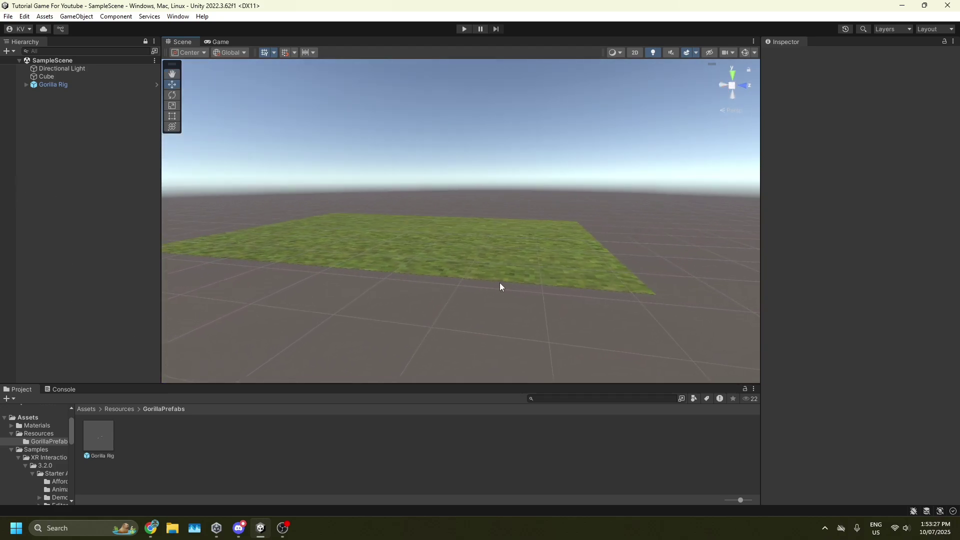
right_click_drag(500, 286, 775, 285)
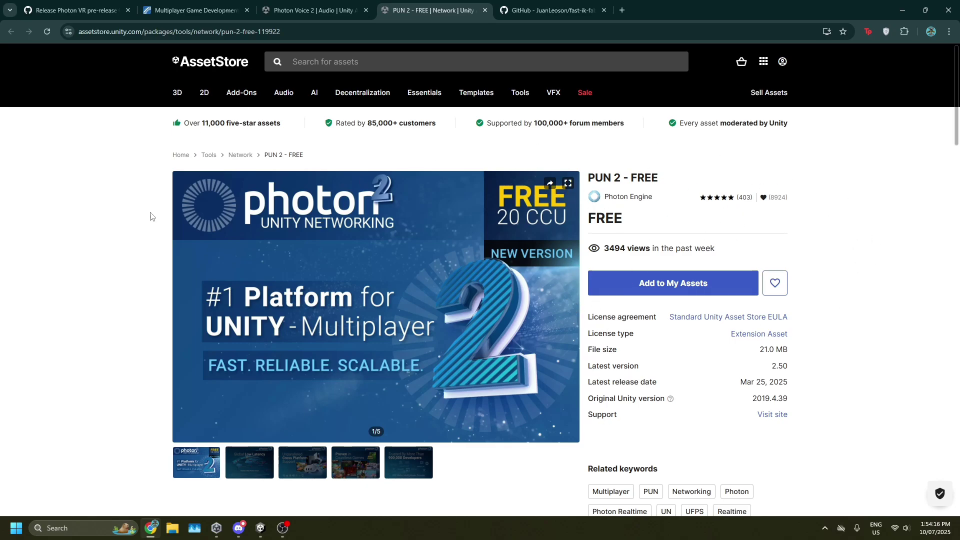
- Add PUN 2 - FREE 2.50 to My Assets and open it in Unity's Package Manager
left_click(672, 284)
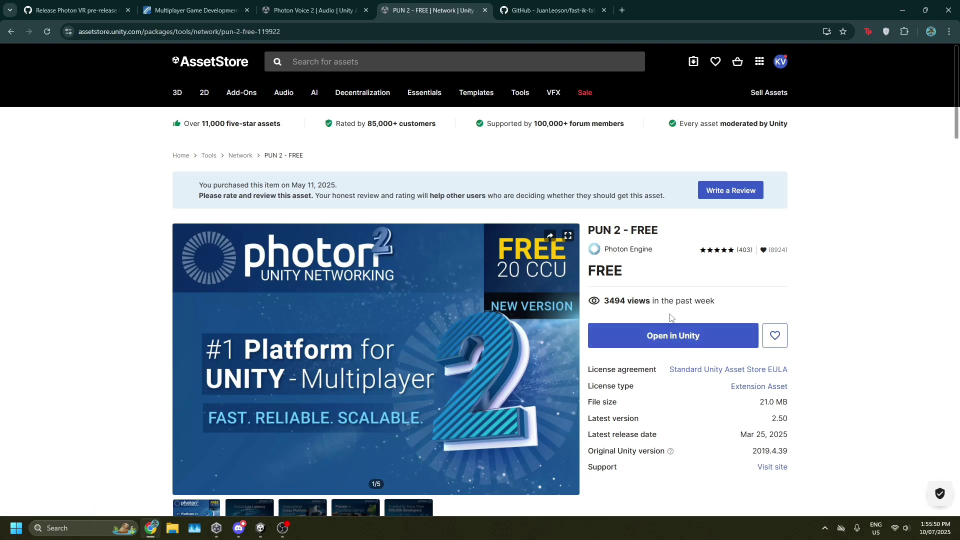
left_click(676, 335)
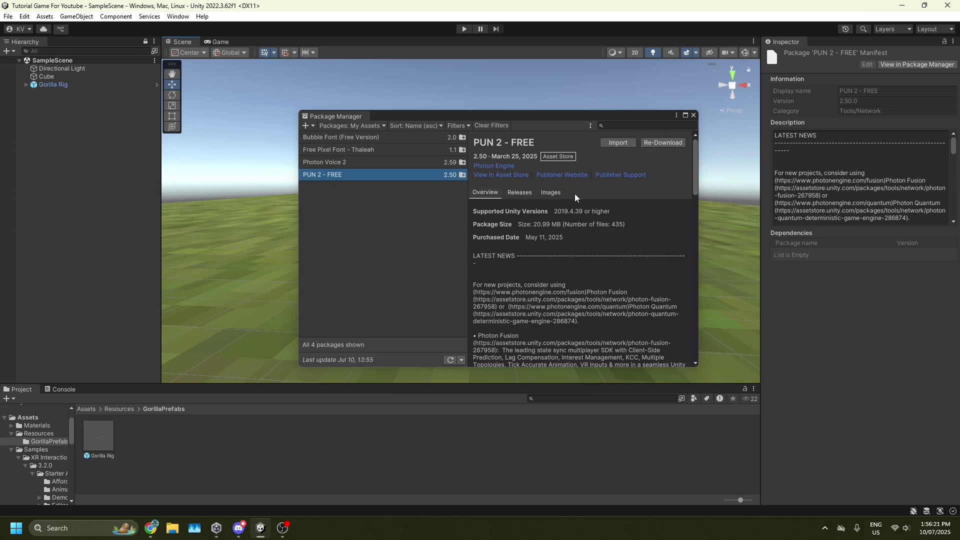
- Import all PUN 2 - FREE files into the project and close Project Settings
left_click(619, 142)
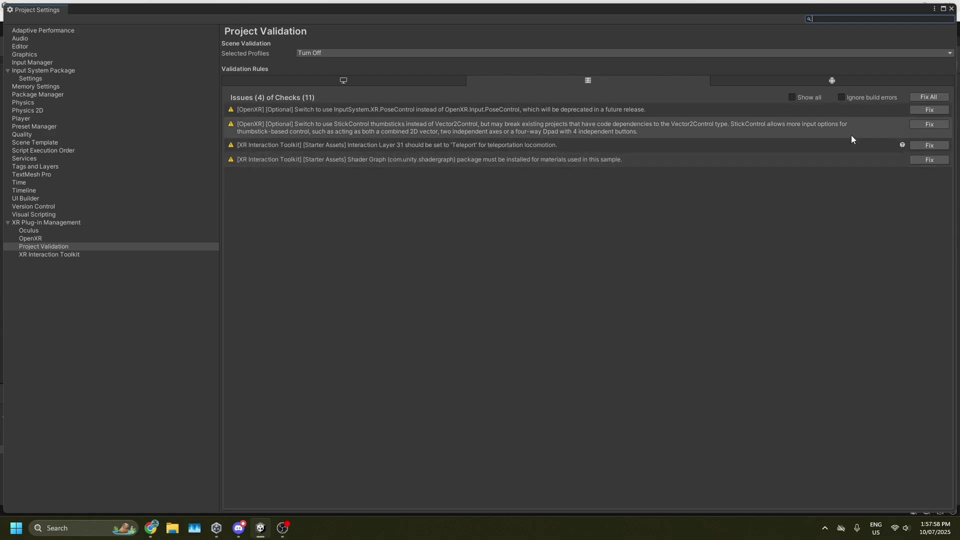
left_click(951, 9)
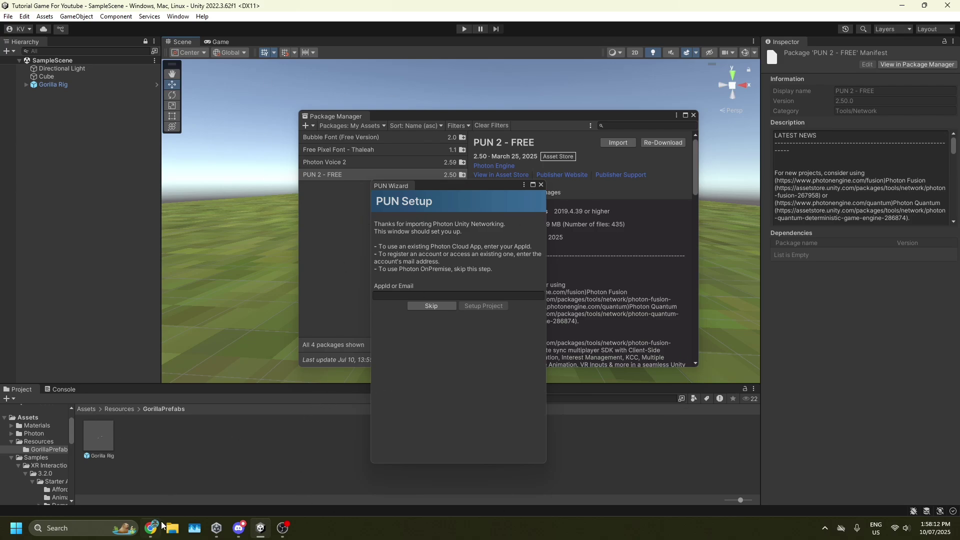
- Bring Chrome forward and open the photonengine.com Dashboard's cloud apps list
left_click(150, 483)
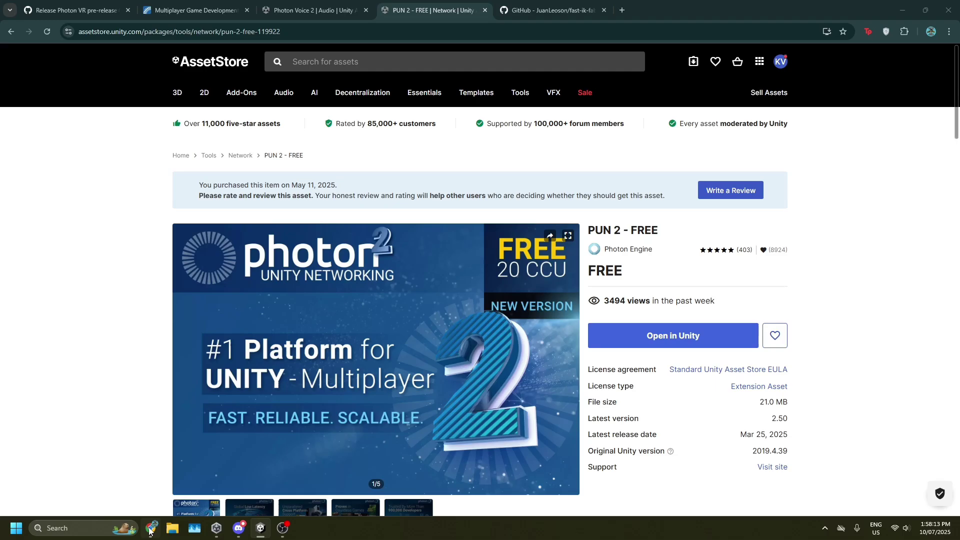
left_click(193, 10)
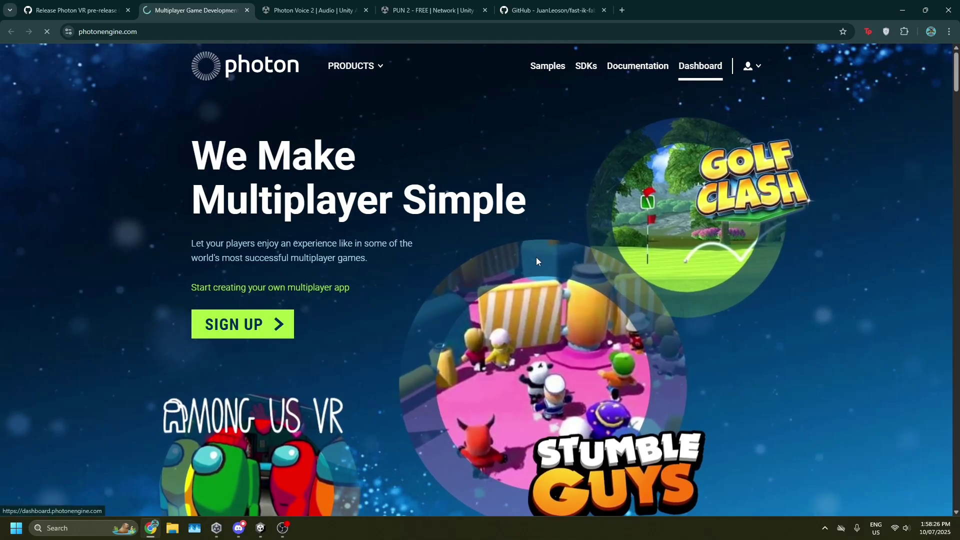
left_click(702, 66)
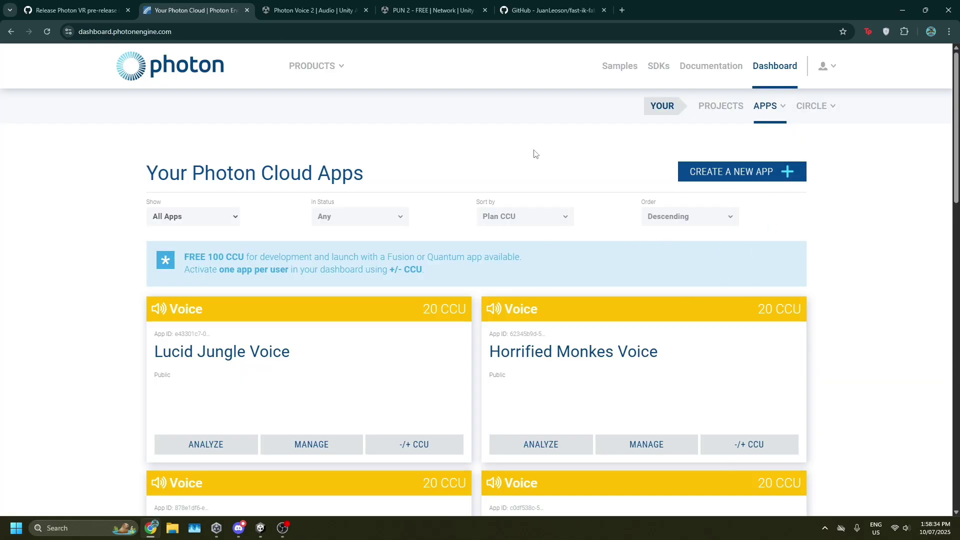
scroll(450, 332, "down", 2)
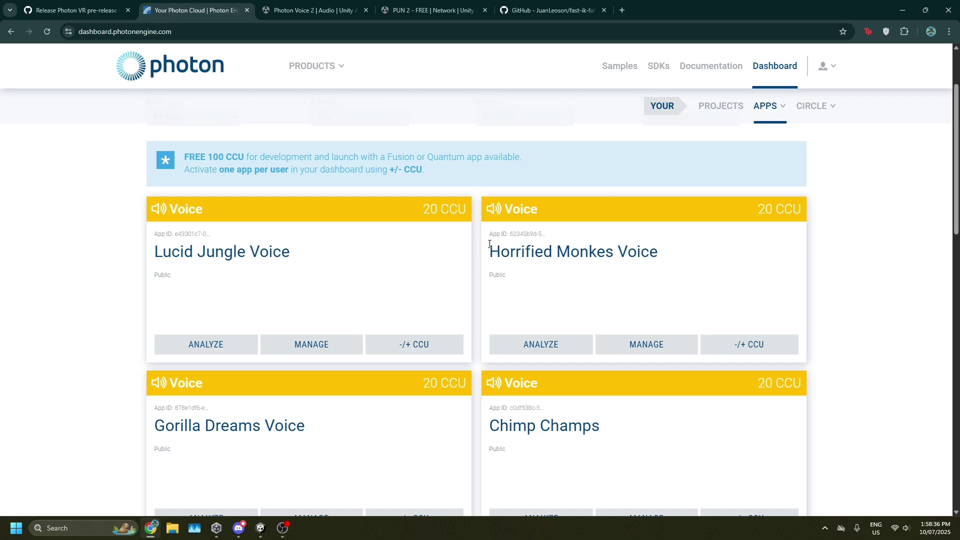
scroll(490, 244, "up", 2)
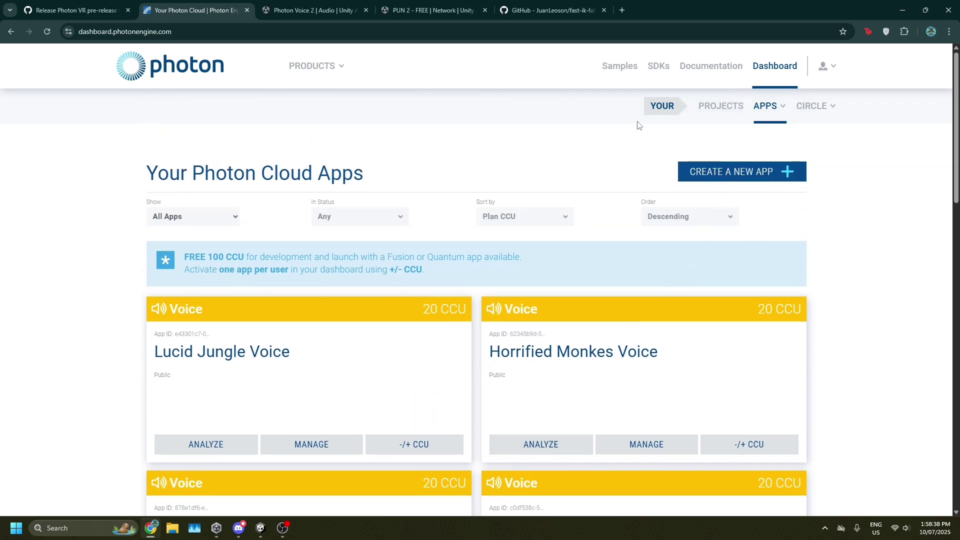
- Start a new Photon app with Pun as its SDK
left_click(744, 179)
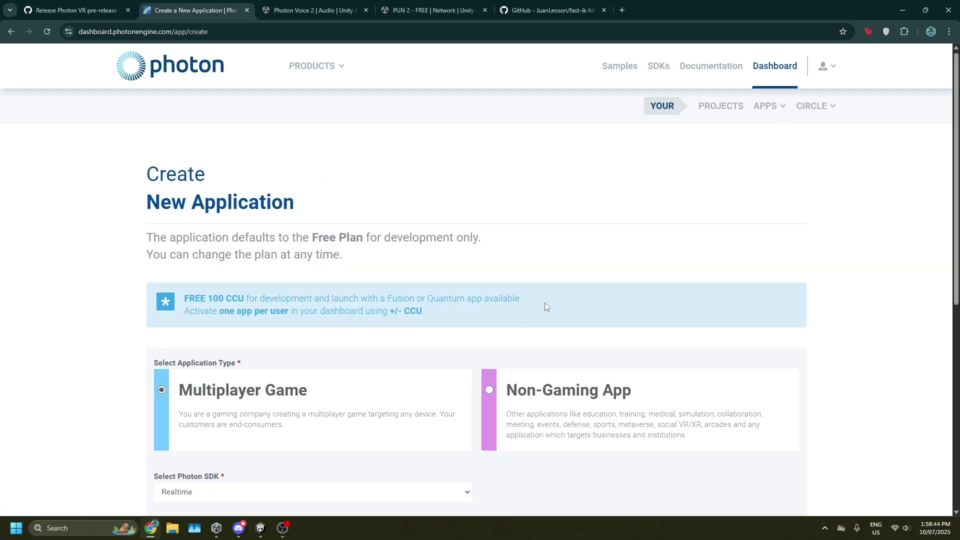
scroll(233, 233, "down", 4)
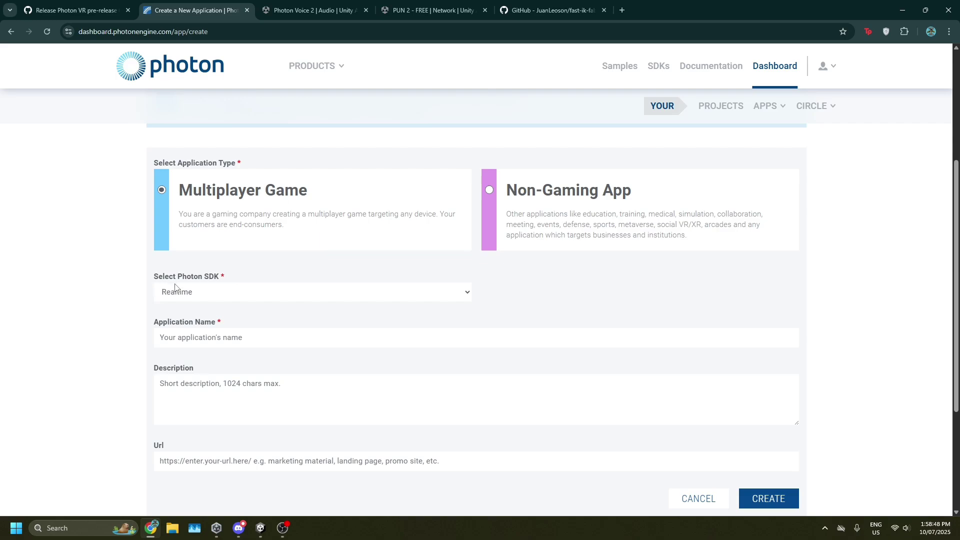
left_click(427, 296)
left_click(175, 335)
- Name the app 'Tut Game For Youtube' and create it
left_click(215, 336)
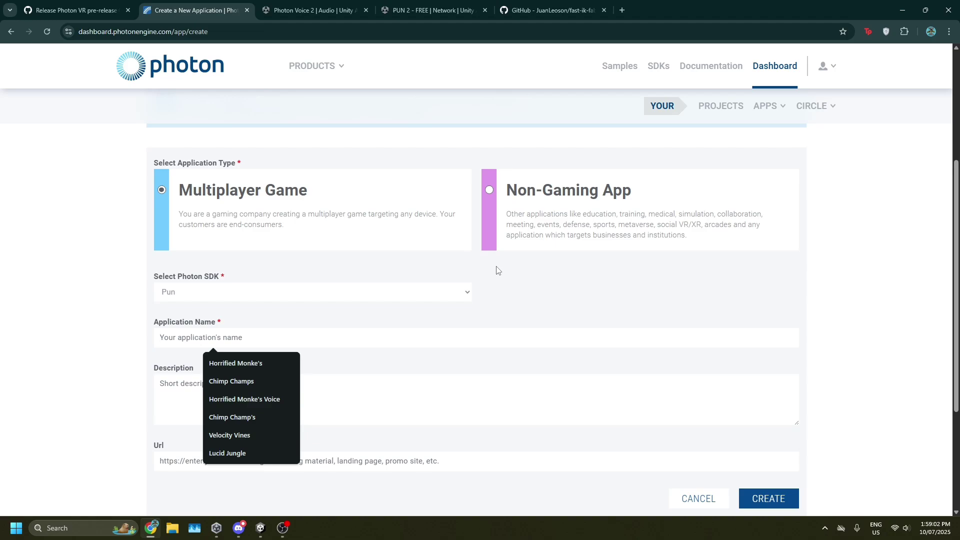
type("Tut")
type("Game For Youtube")
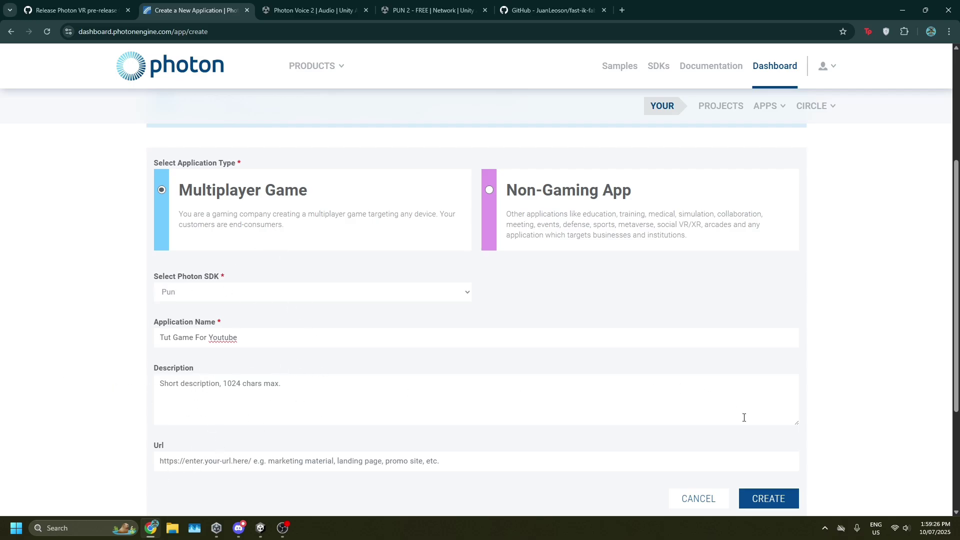
left_click(780, 503)
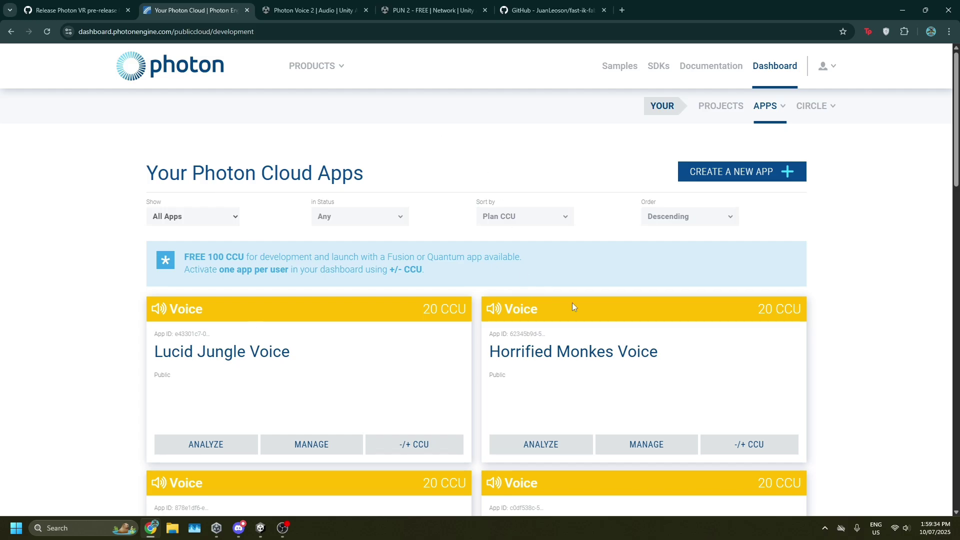
scroll(603, 236, "down", 12)
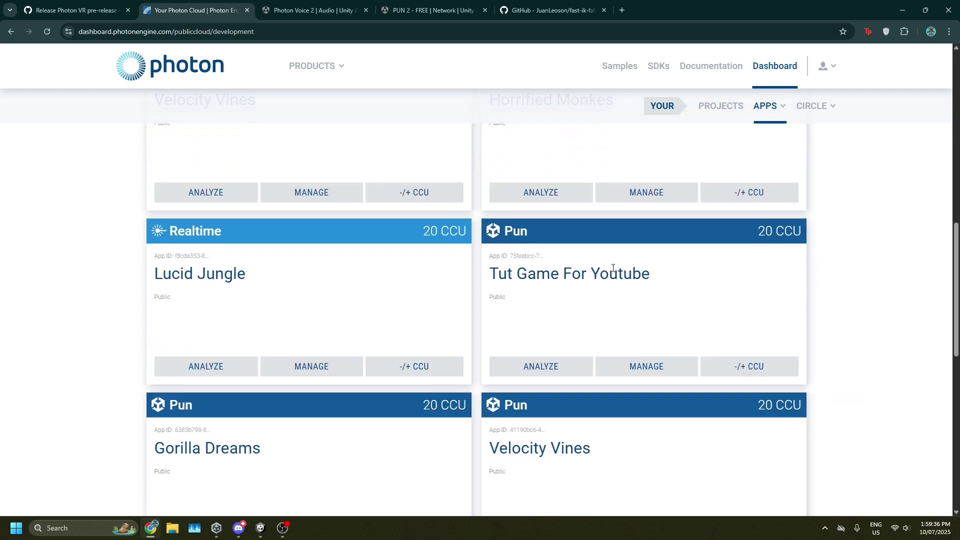
scroll(519, 480, "down", 6)
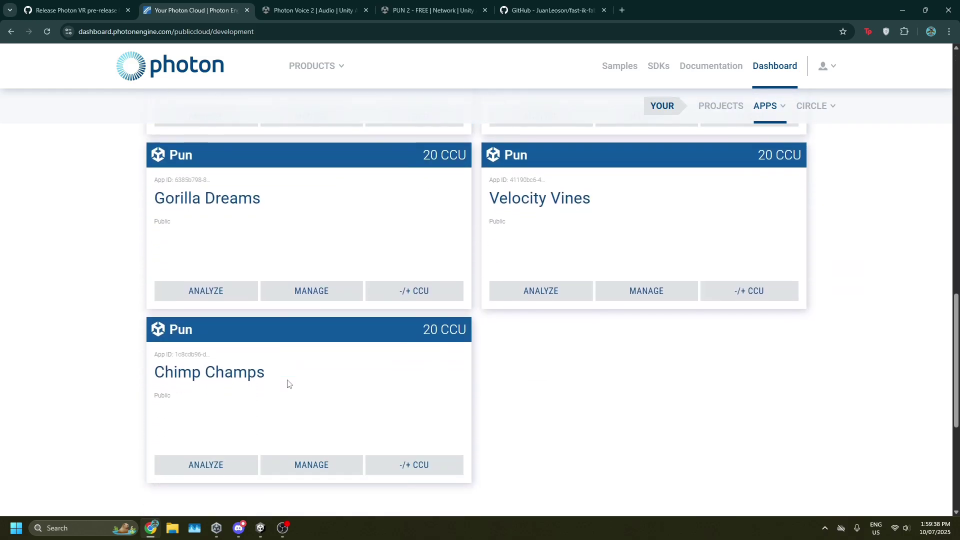
scroll(287, 384, "up", 1)
scroll(430, 383, "up", 3)
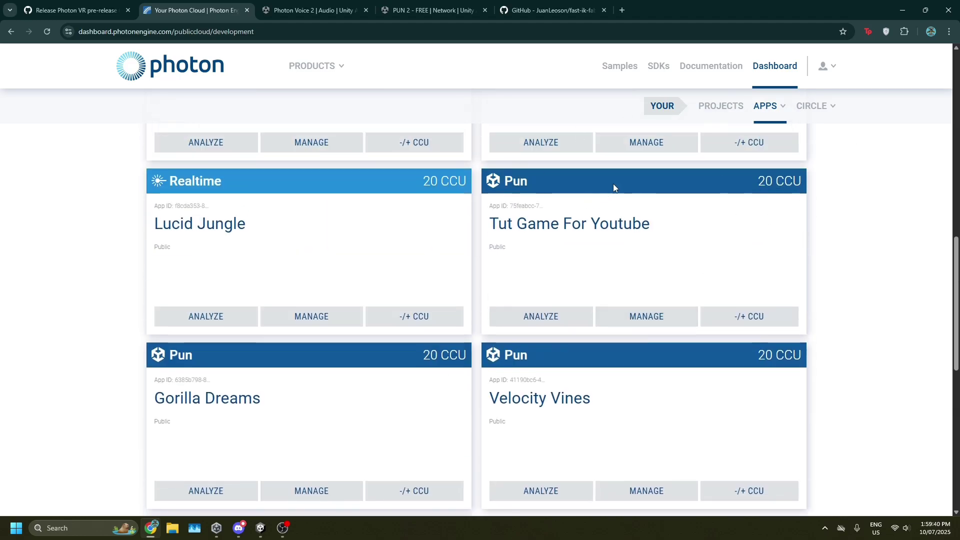
scroll(613, 187, "up", 13)
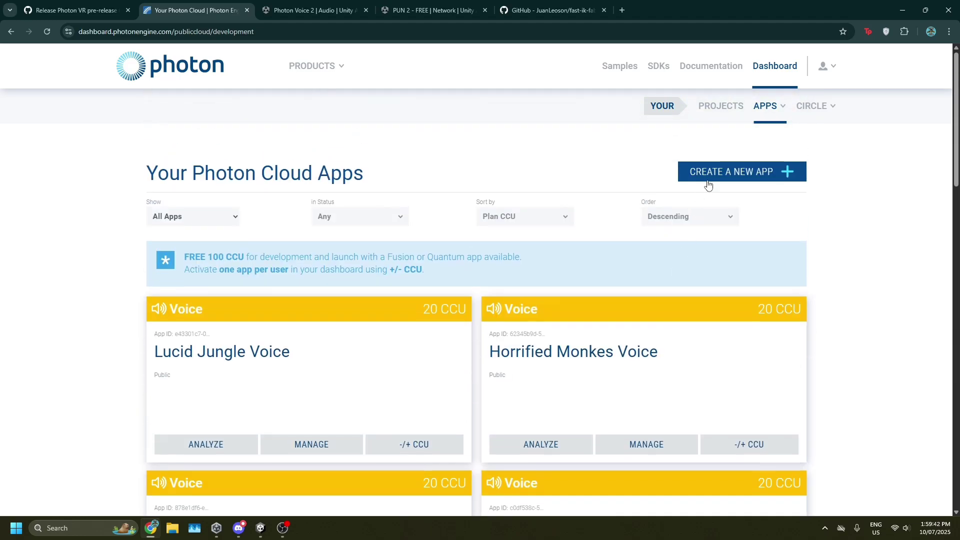
- Start another new Photon app with Voice as its SDK
left_click(729, 176)
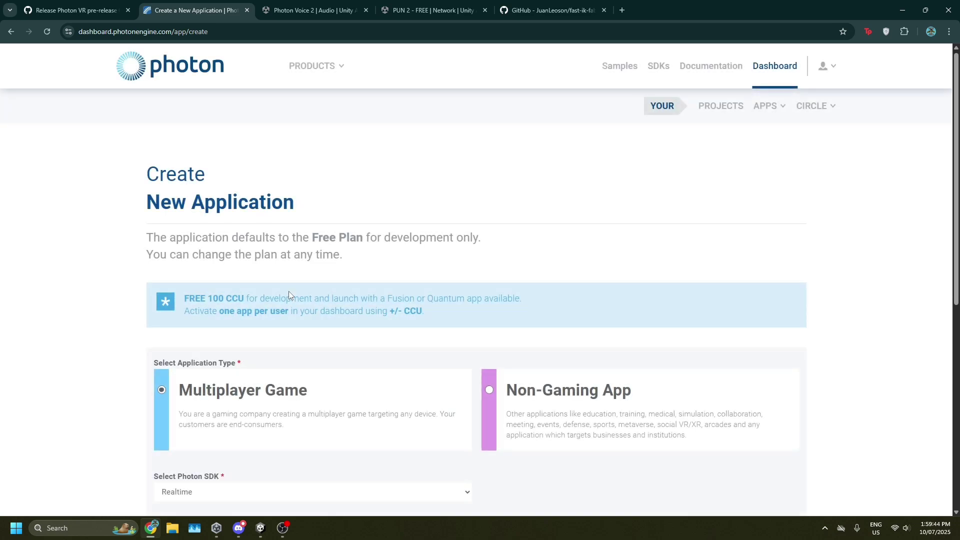
scroll(280, 320, "down", 3)
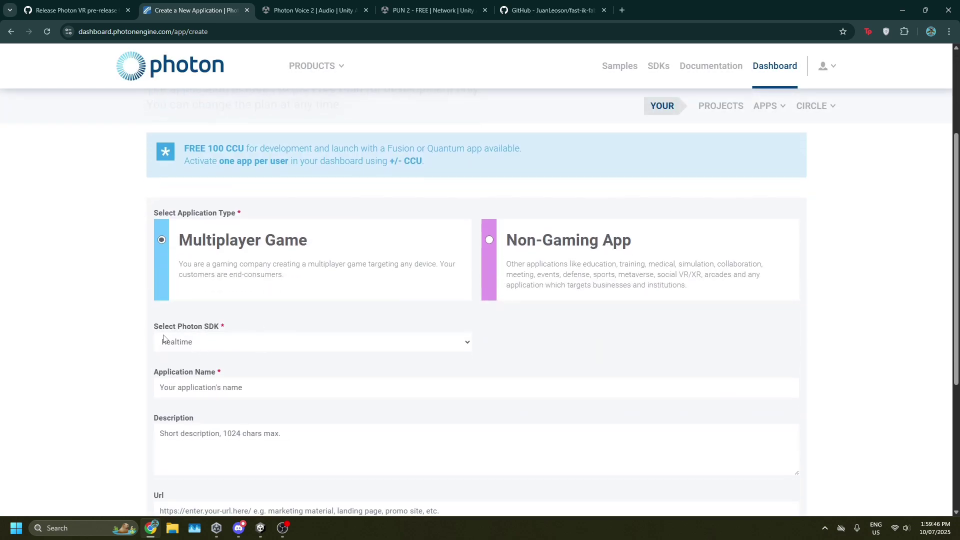
left_click(240, 345)
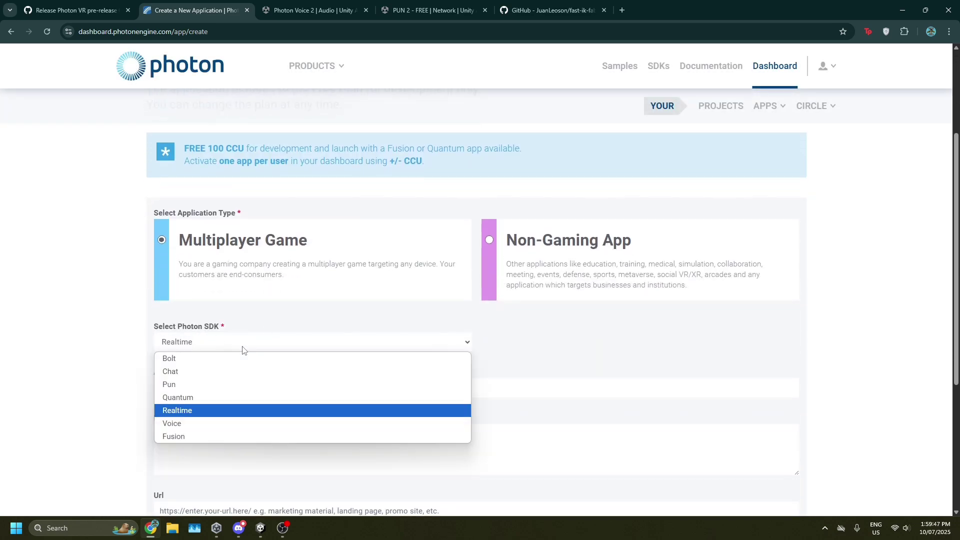
left_click(184, 426)
scroll(205, 400, "down", 1)
- Name the app 'Tut Game For Youtube Voice' and create it
left_click(206, 336)
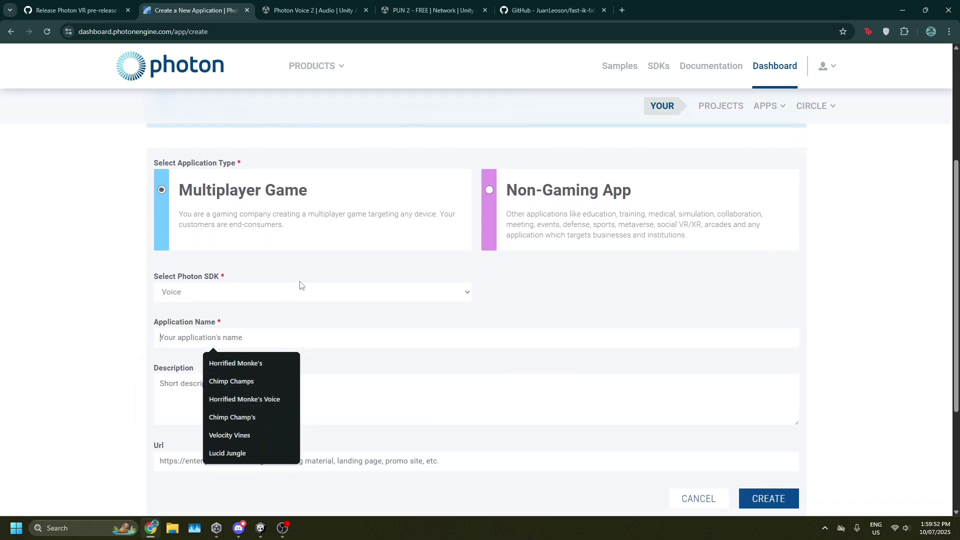
type("Tut Game For Youtube")
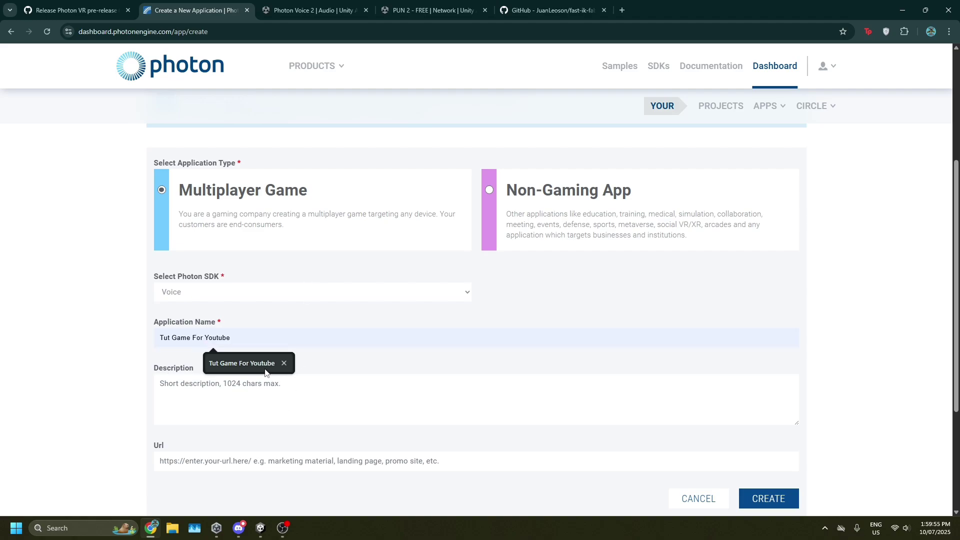
left_click(270, 370)
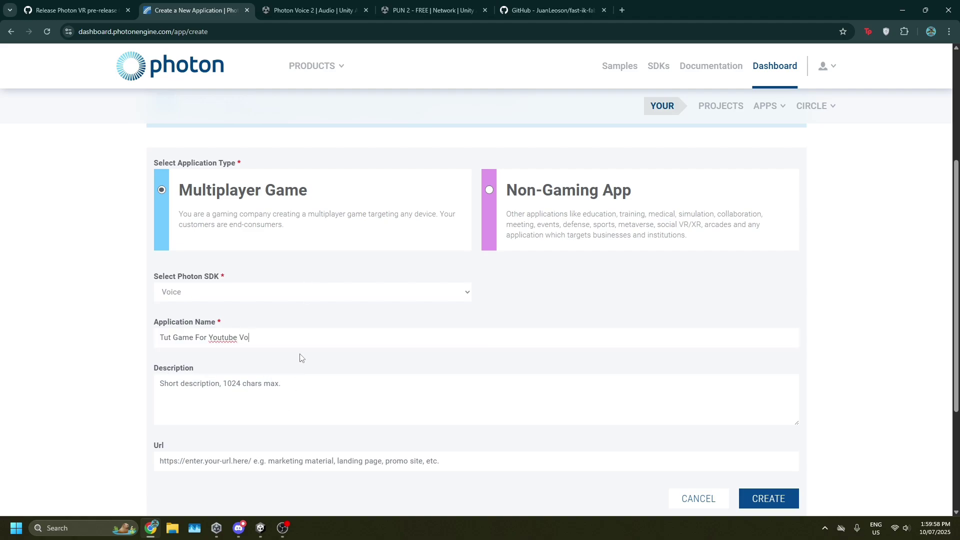
type("Voice")
scroll(98, 250, "down", 3)
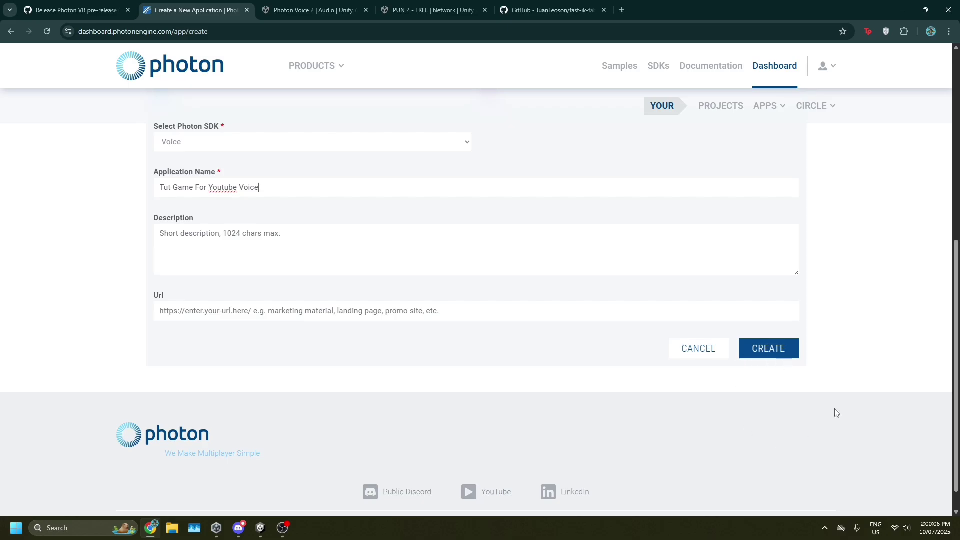
left_click(781, 349)
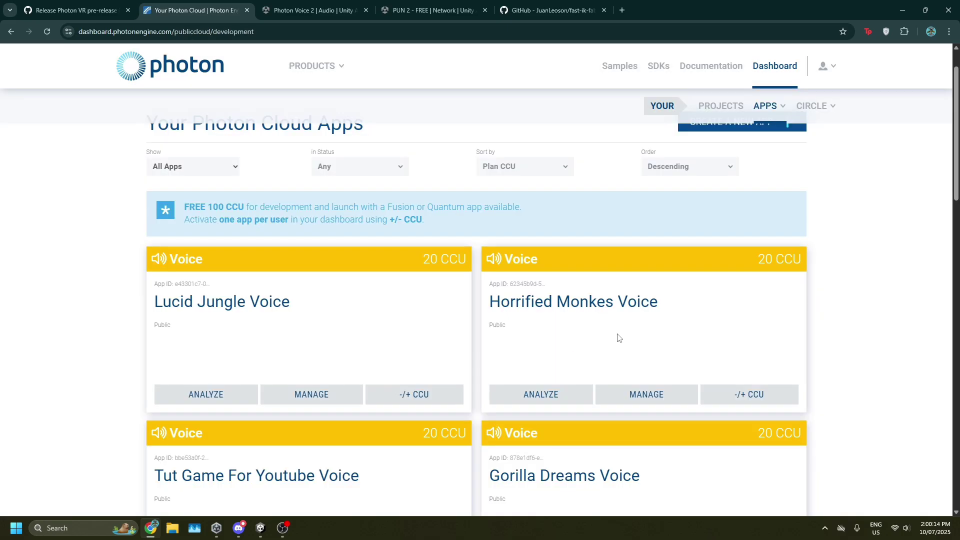
- Scroll to the Tut Game For Youtube Pun card, then return to Unity's PUN Setup wizard
scroll(371, 299, "down", 13)
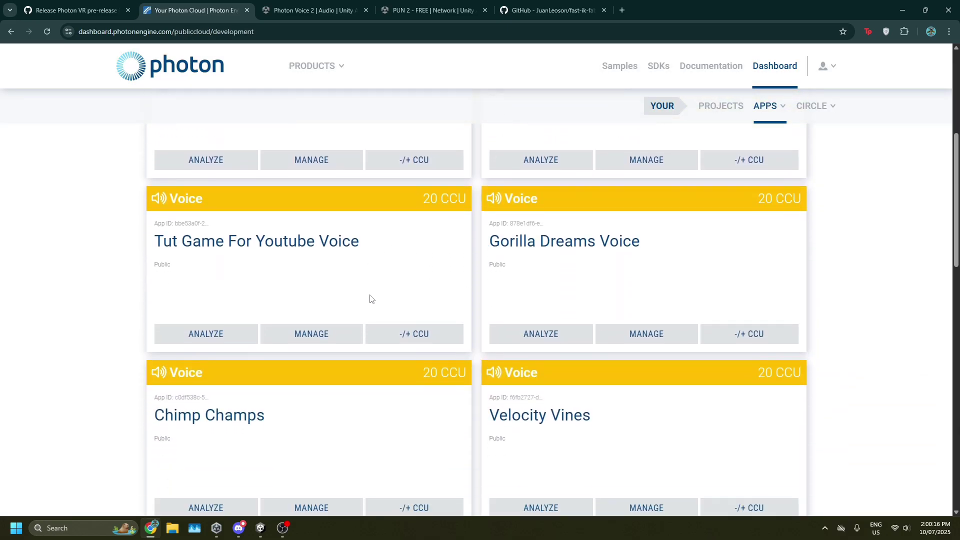
scroll(371, 299, "down", 1)
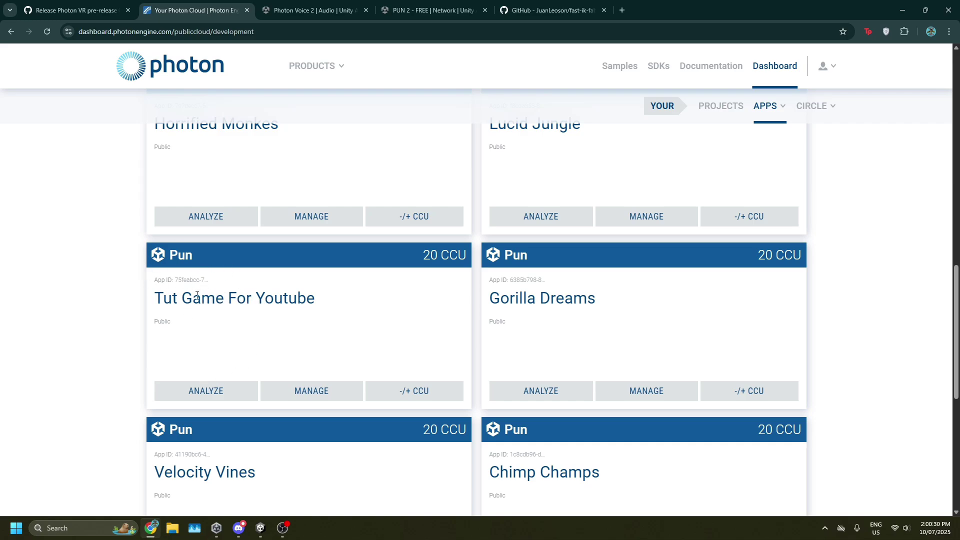
left_click(263, 530)
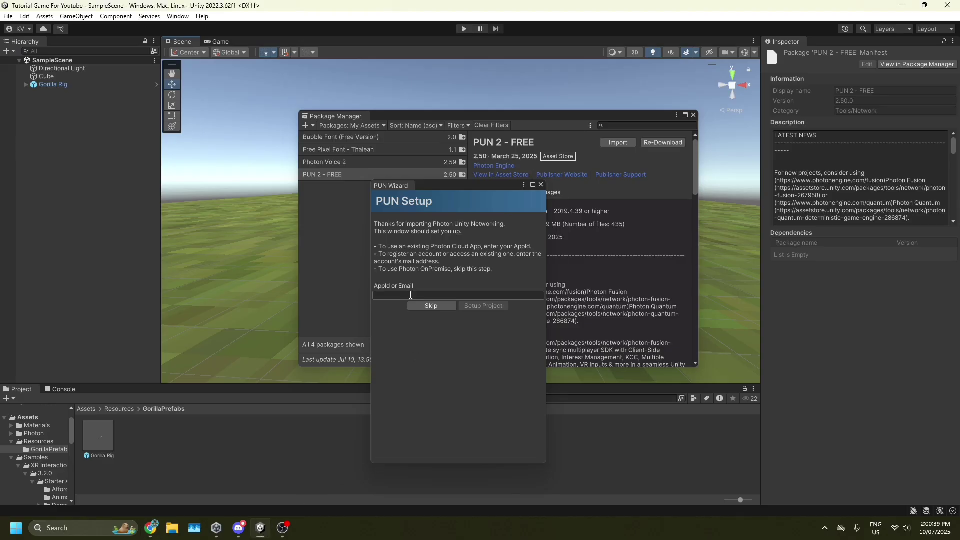
- Enter the Photon app ID in the PUN Wizard, then return to the Photon Dashboard
left_click(382, 295)
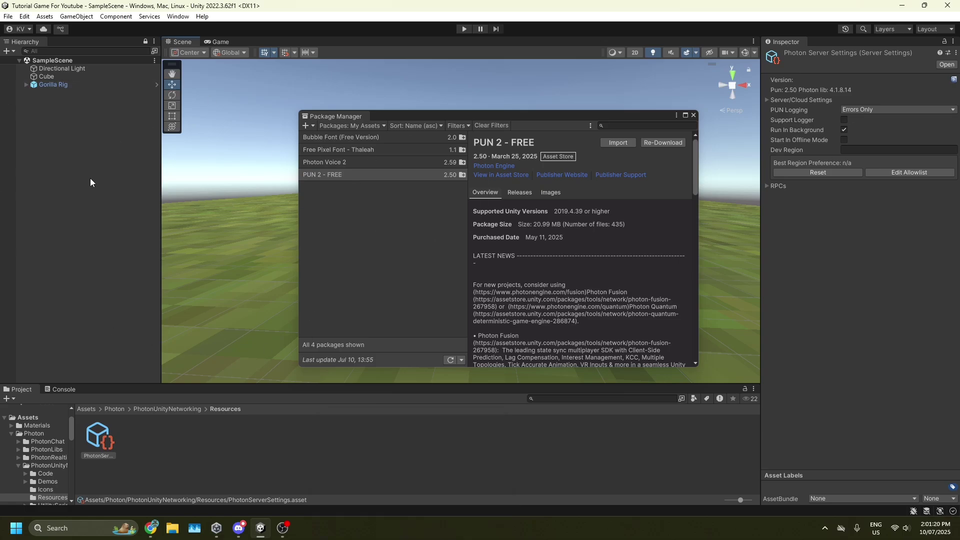
left_click(150, 529)
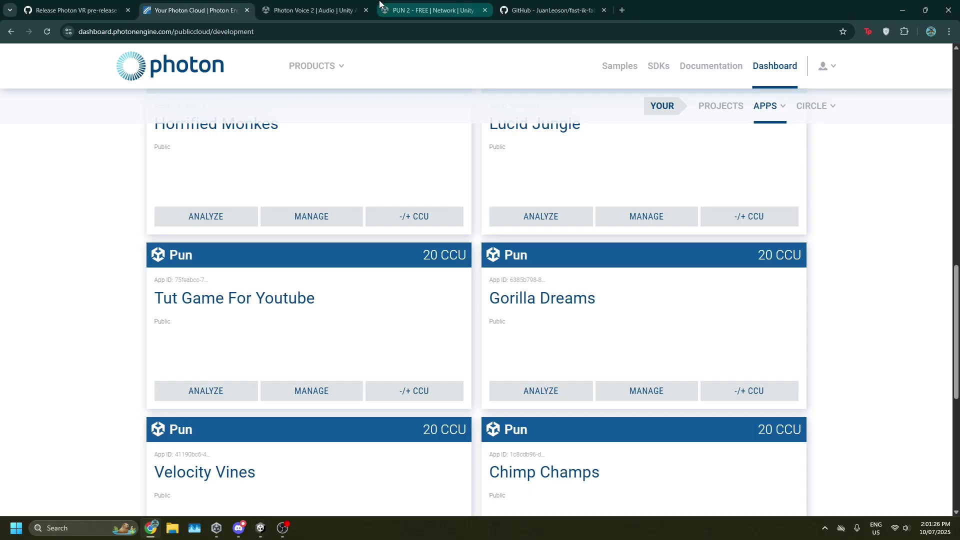
- Open the Photon Voice 2 store page and load version 2.59 in Unity's Package Manager
left_click(358, 7)
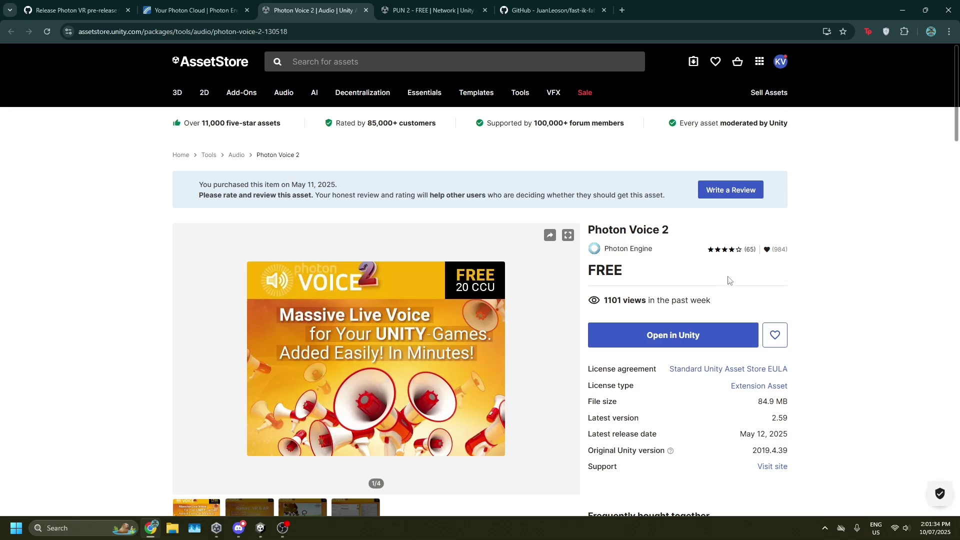
left_click(664, 338)
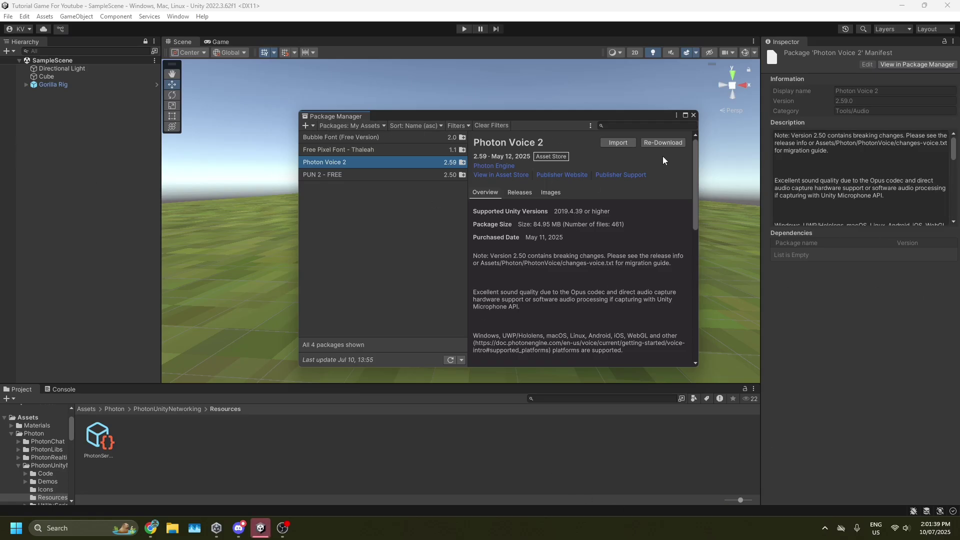
- Import Photon Voice 2, close Package Manager, and return to the Assets root folder
left_click(611, 143)
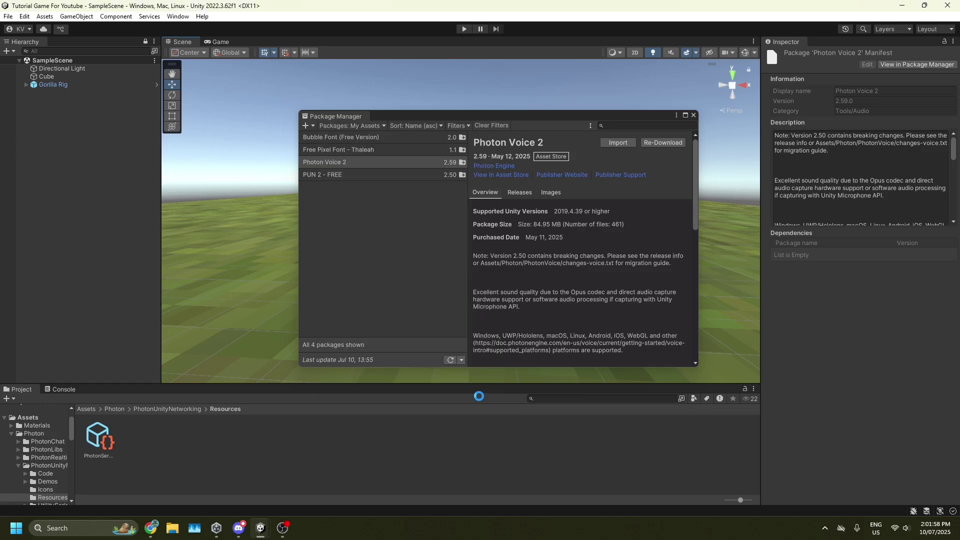
left_click(377, 174)
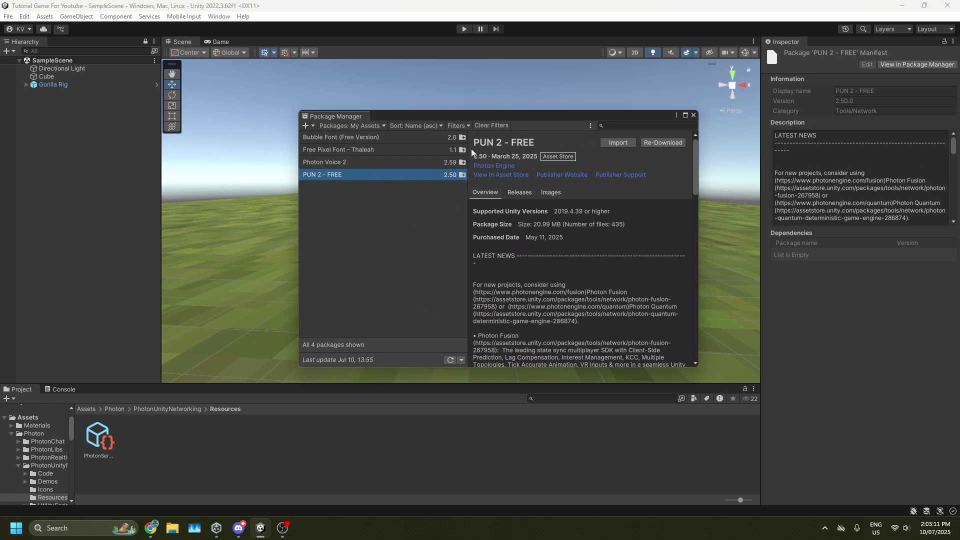
left_click(426, 163)
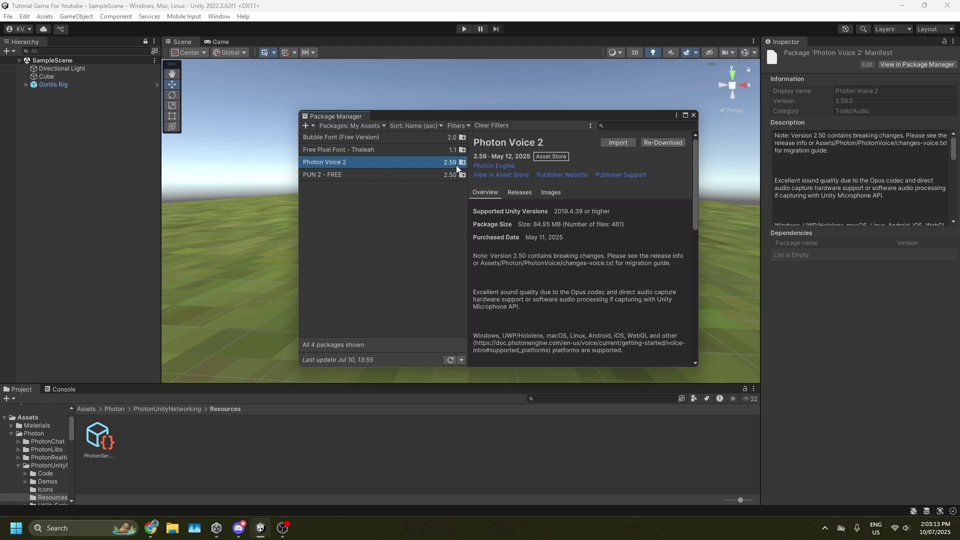
left_click(346, 176)
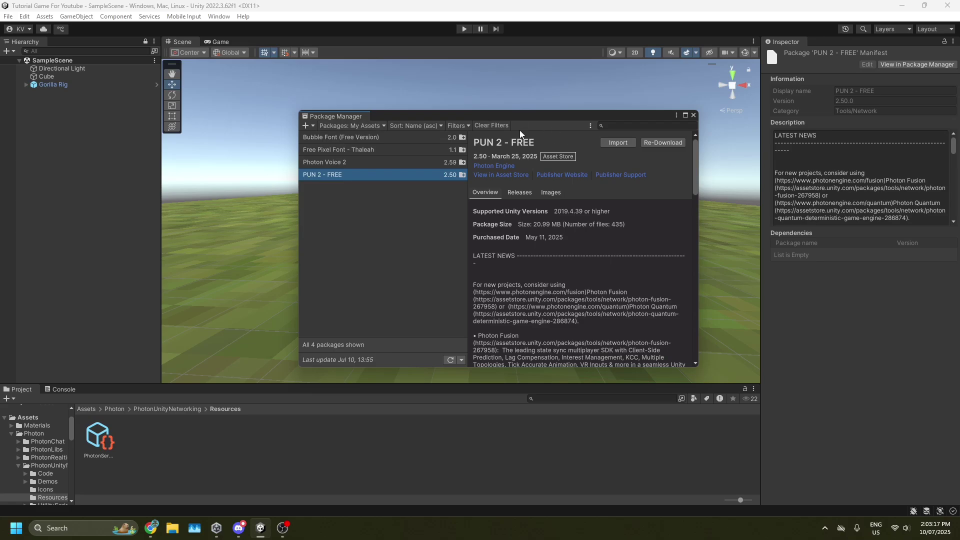
left_click(311, 163)
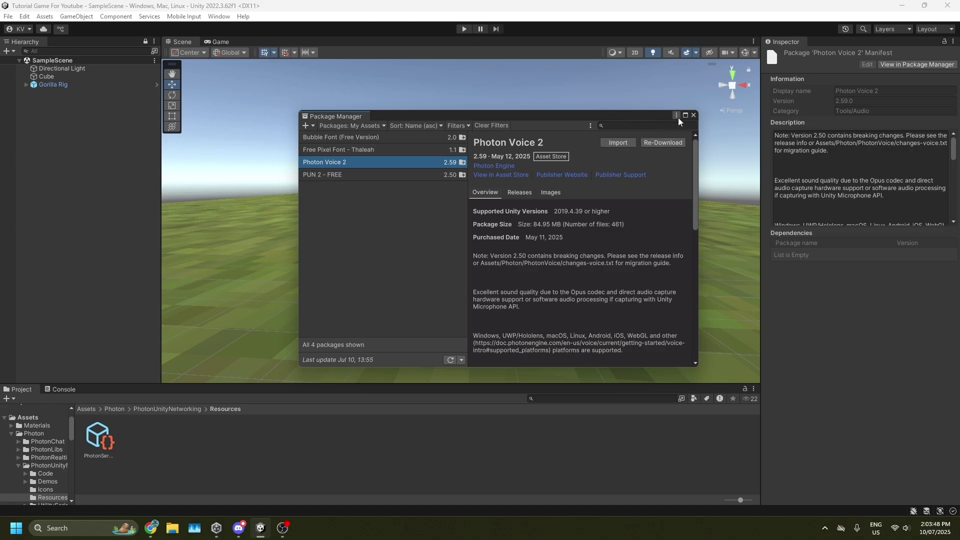
left_click(693, 116)
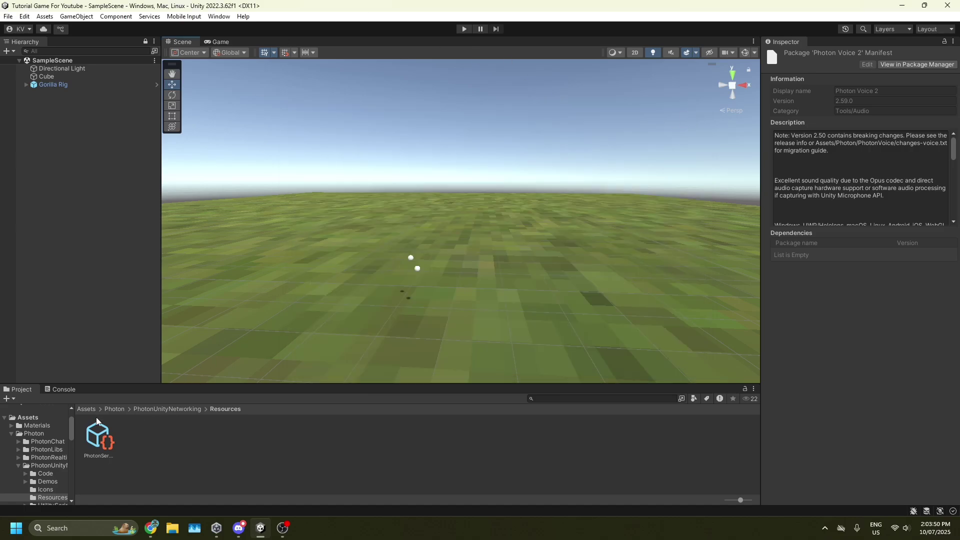
left_click(84, 410)
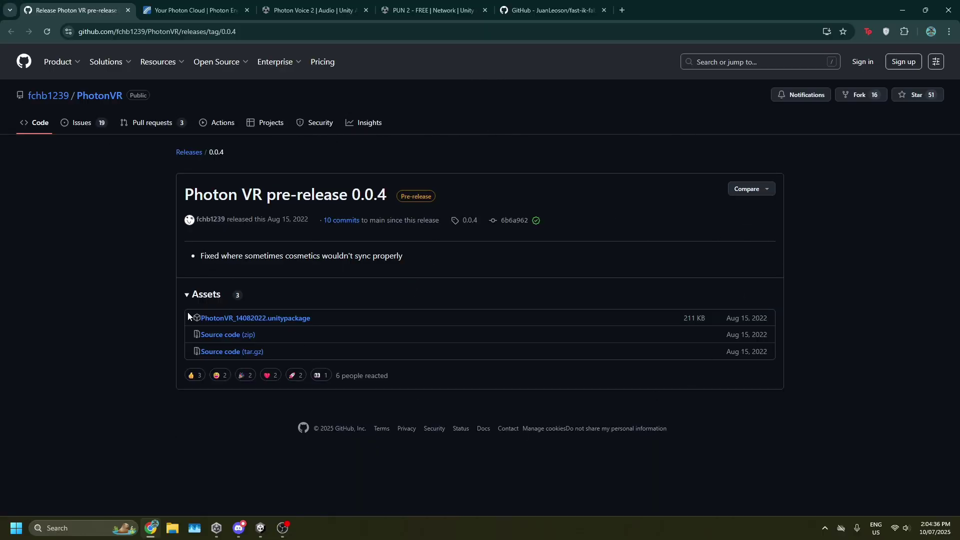
- Download PhotonVR_14082022.unitypackage from the Photon VR pre-release 0.0.4 release assets
left_click(272, 322)
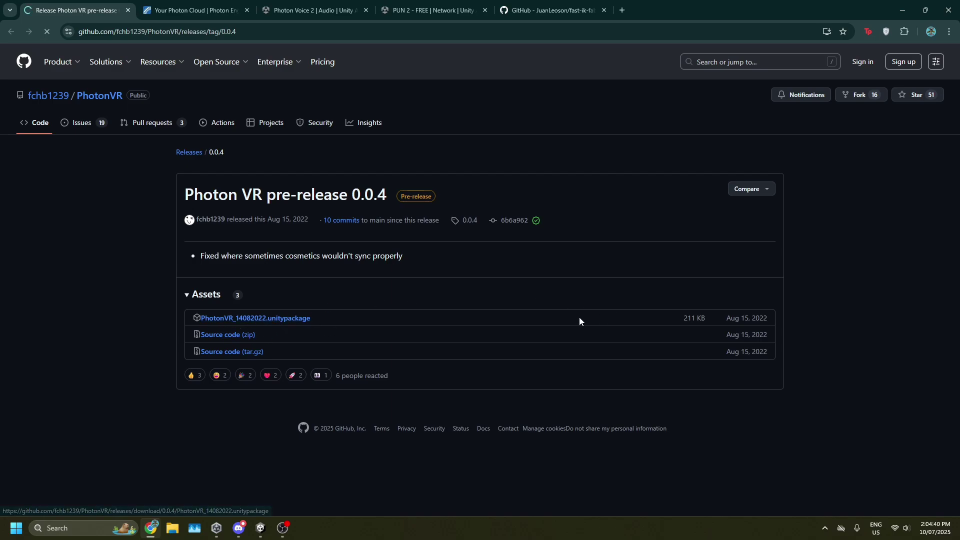
left_click(261, 529)
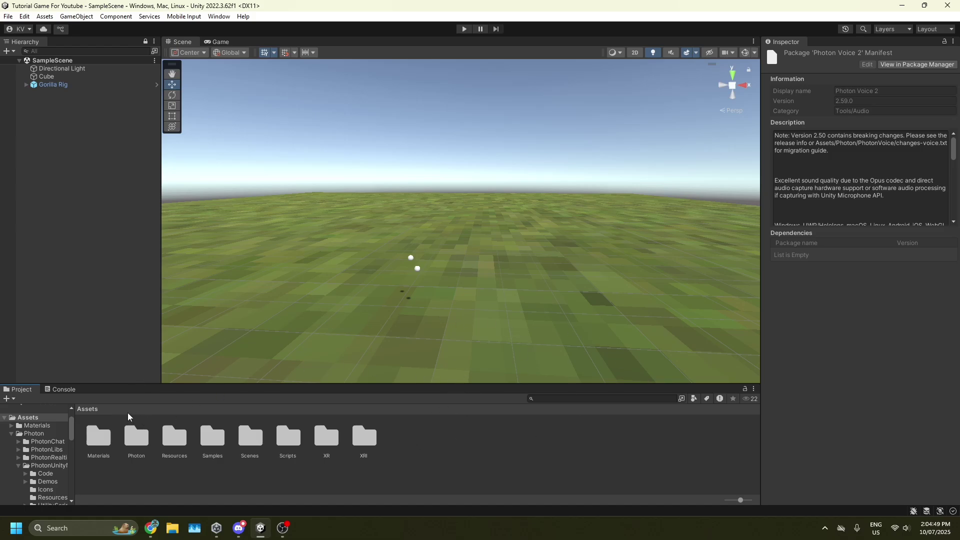
- Import the downloaded PhotonVR_14082022 custom package from Downloads with all its contents
right_click(440, 452)
mouse_move(563, 263)
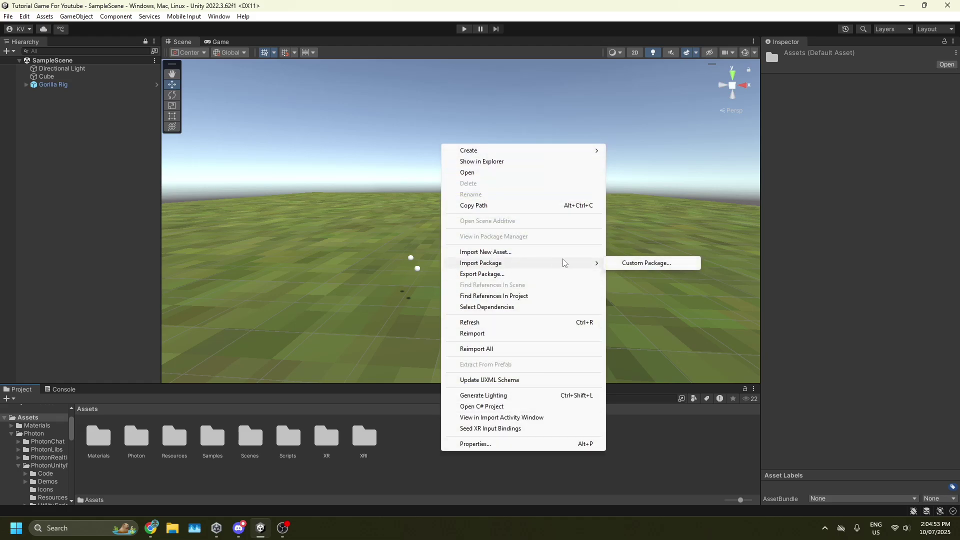
left_click(641, 263)
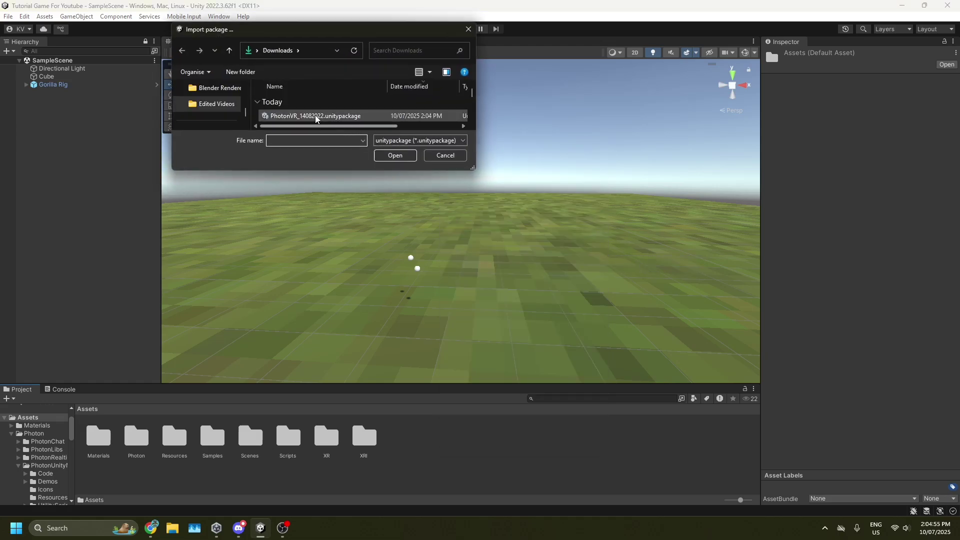
double_click(344, 118)
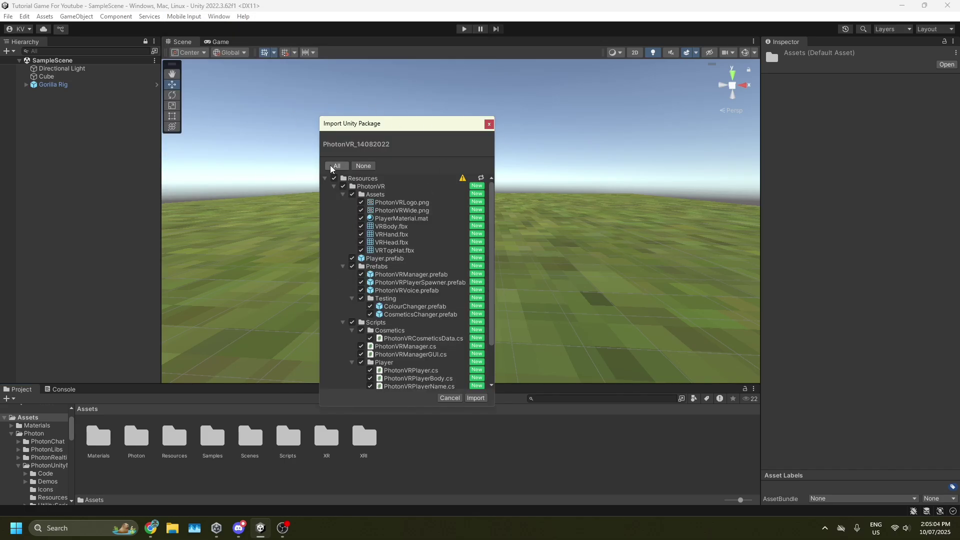
left_click(476, 399)
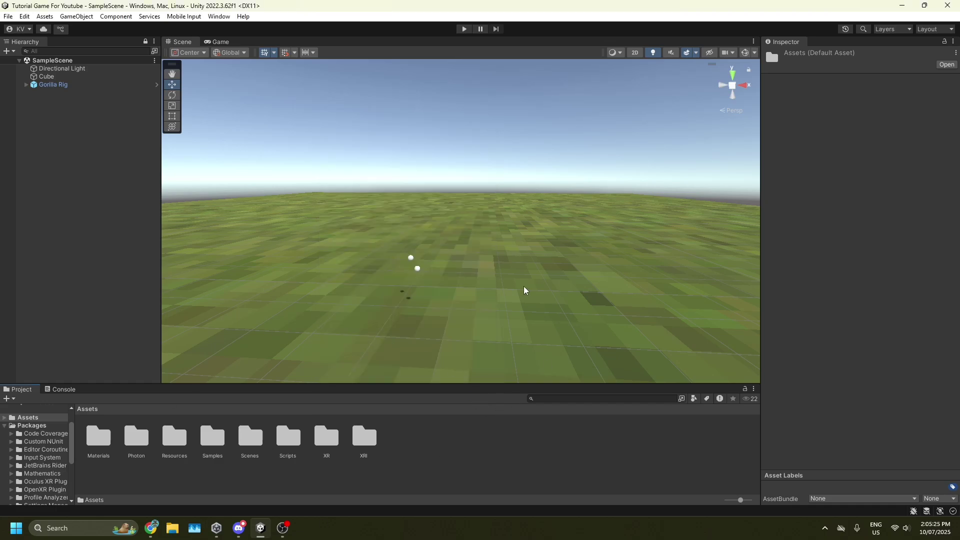
- Drag PhotonVRManager, PhotonVRPlayerSpawner and PhotonVRVoice from Resources/PhotonVR/Prefabs into the Hierarchy
left_click(179, 440)
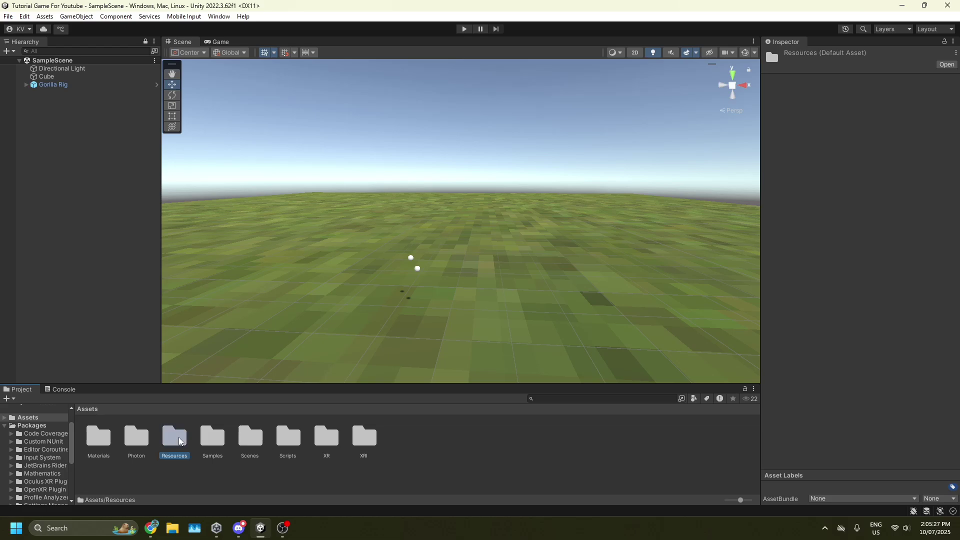
double_click(179, 440)
double_click(143, 440)
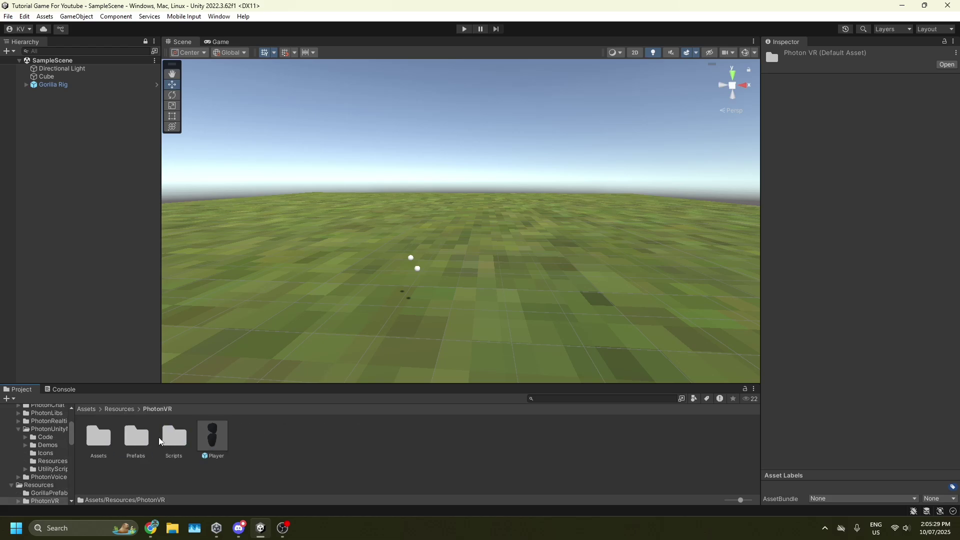
left_click(119, 430)
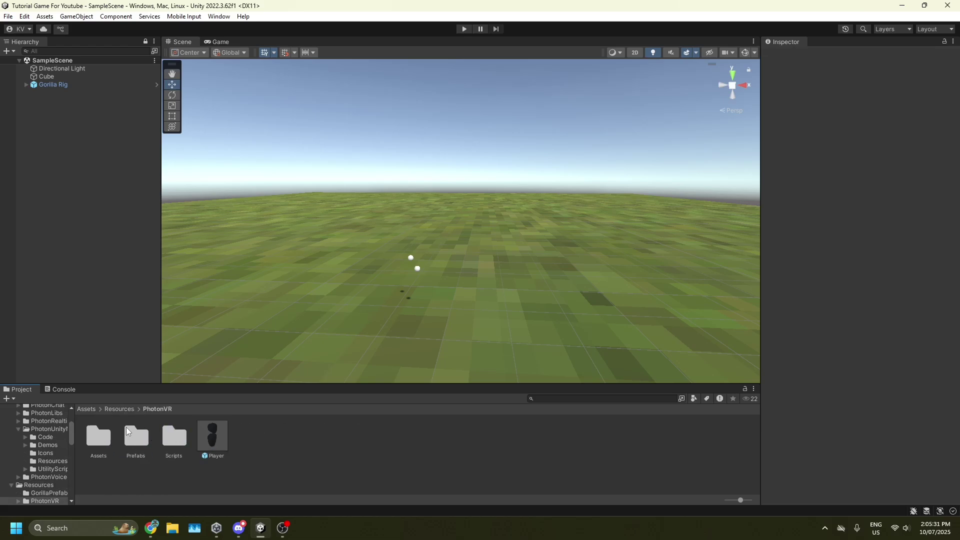
double_click(128, 434)
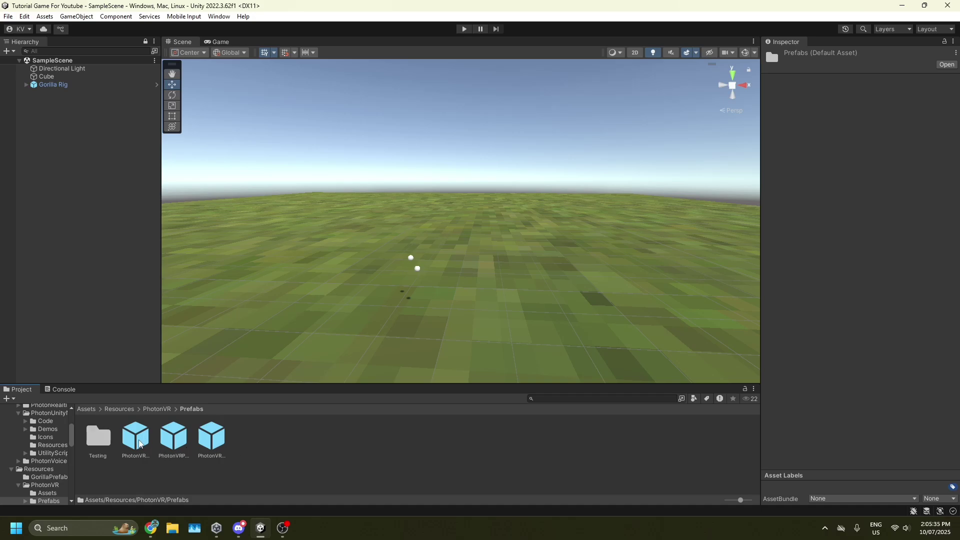
left_click(136, 438)
left_click(211, 438, "shift")
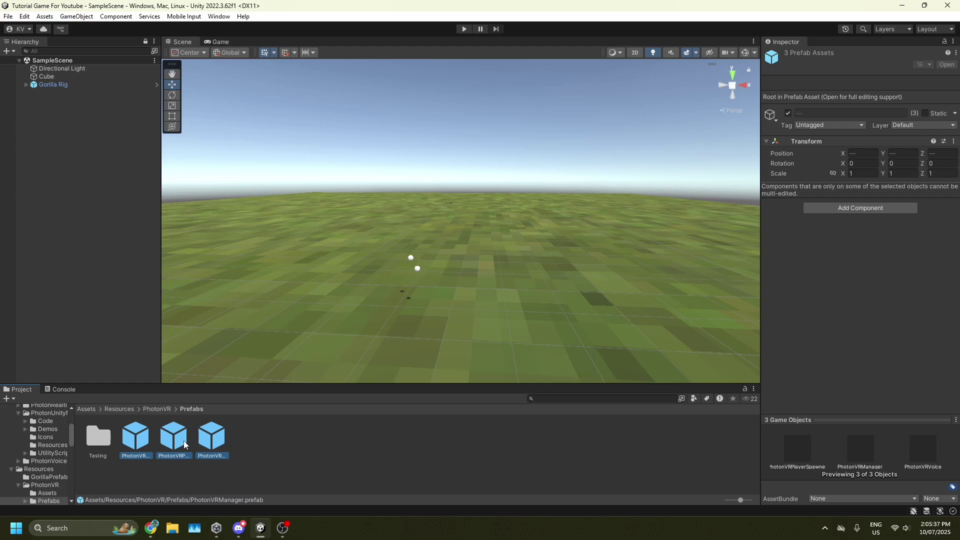
left_click_drag(185, 442, 55, 125)
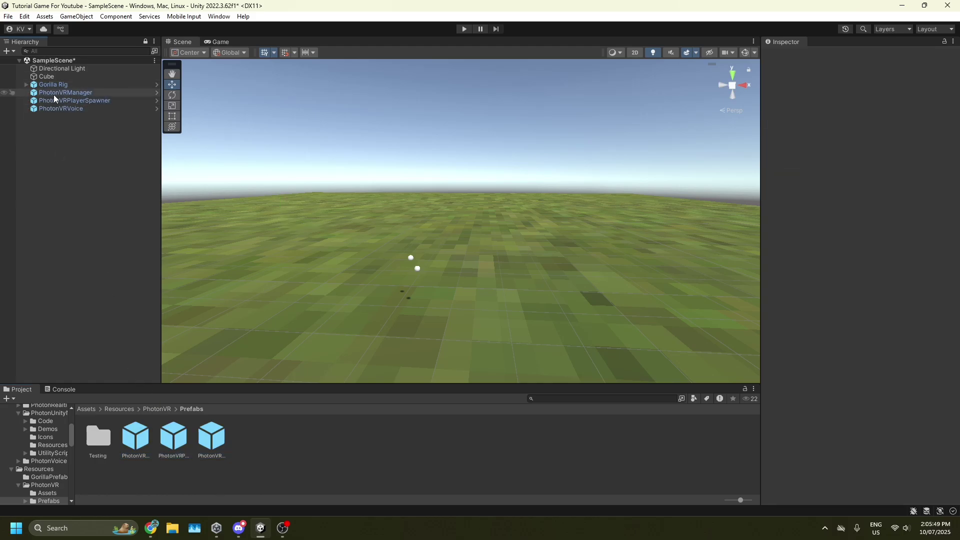
- Change the PhotonVRManager's Region from eu to au
left_click(93, 93)
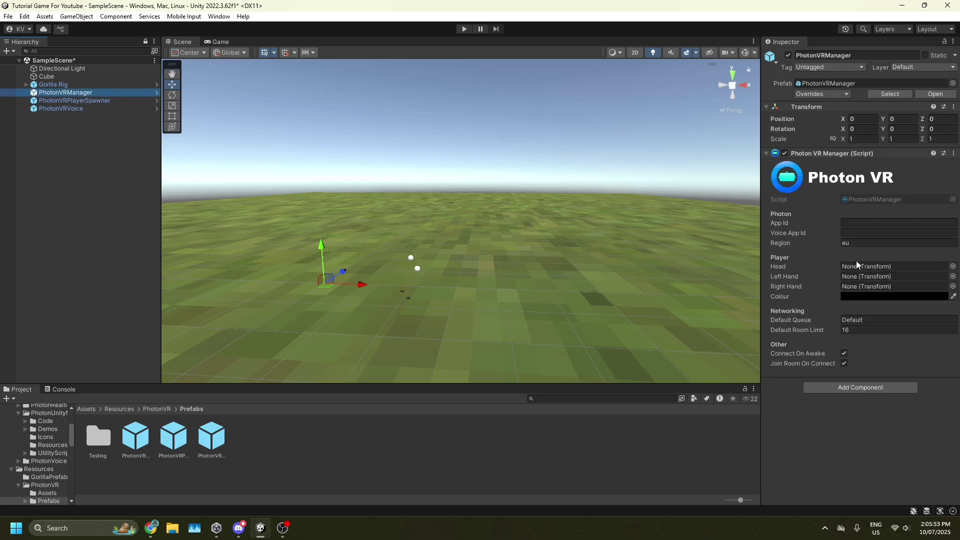
left_click(873, 243)
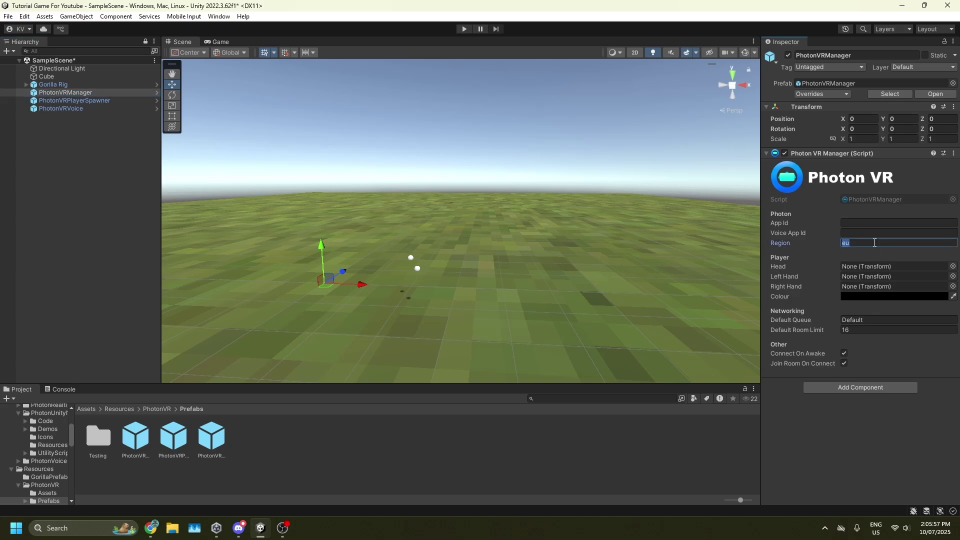
key("BackSpace")
key("Return")
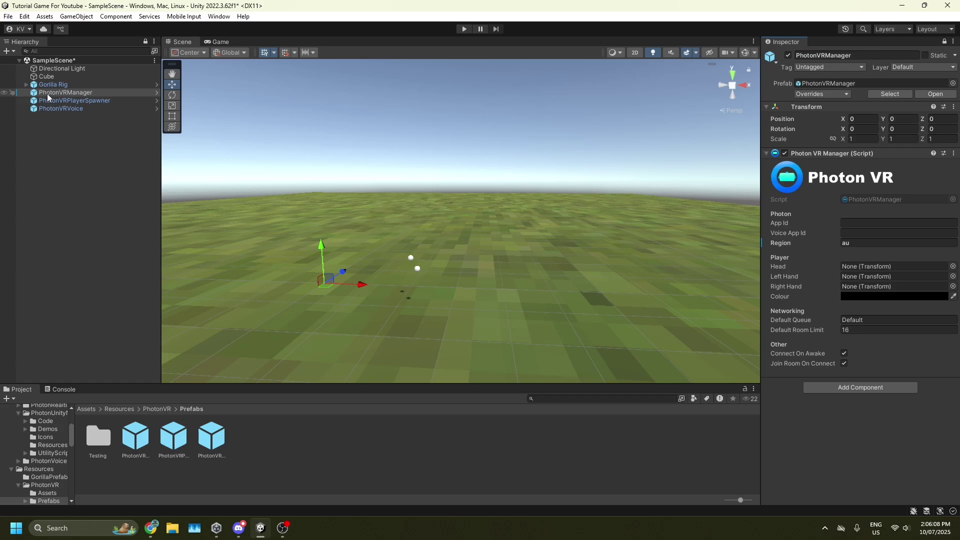
- Assign Main Camera, LeftHand Controller and RightHand Controller to the manager's Head, Left Hand and Right Hand
left_click(25, 85)
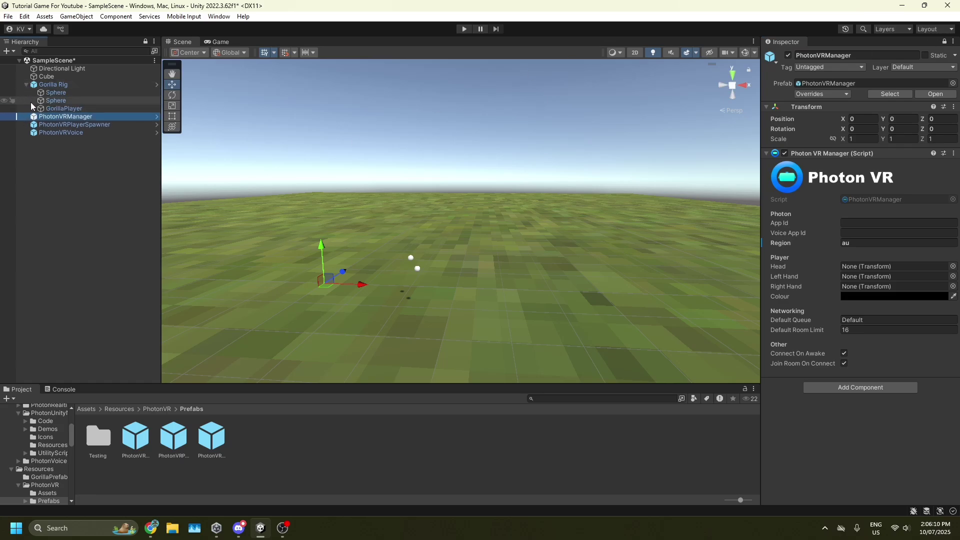
left_click(33, 108)
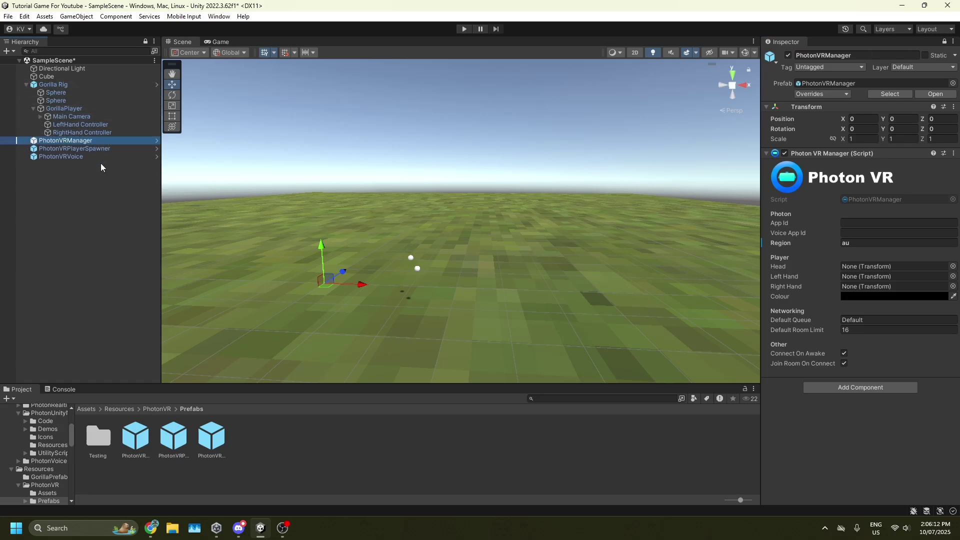
left_click_drag(72, 116, 849, 269)
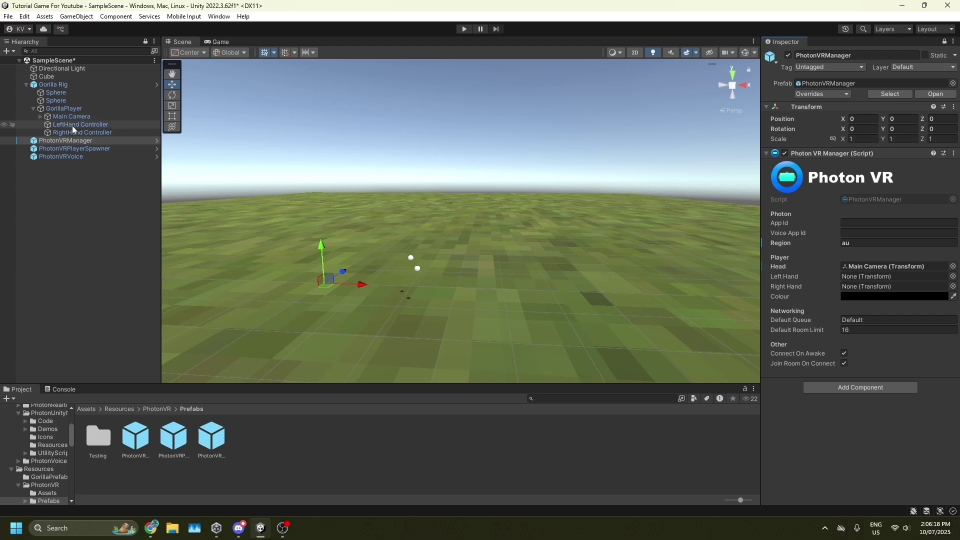
left_click_drag(72, 125, 879, 278)
left_click_drag(104, 133, 879, 290)
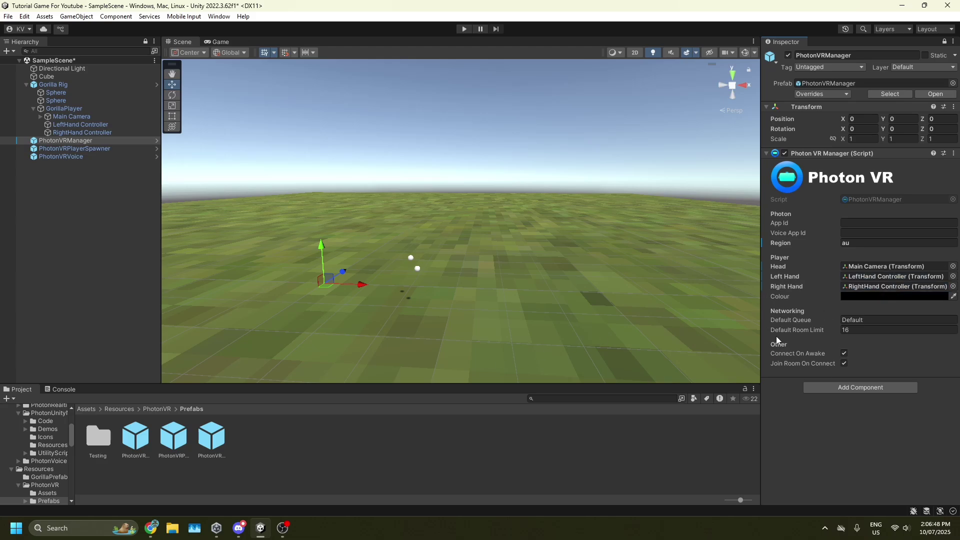
- Raise the PhotonVRManager's Default Room Limit from 16 to 20
left_click(859, 329)
key("BackSpace")
type("20")
type("0")
key("Return")
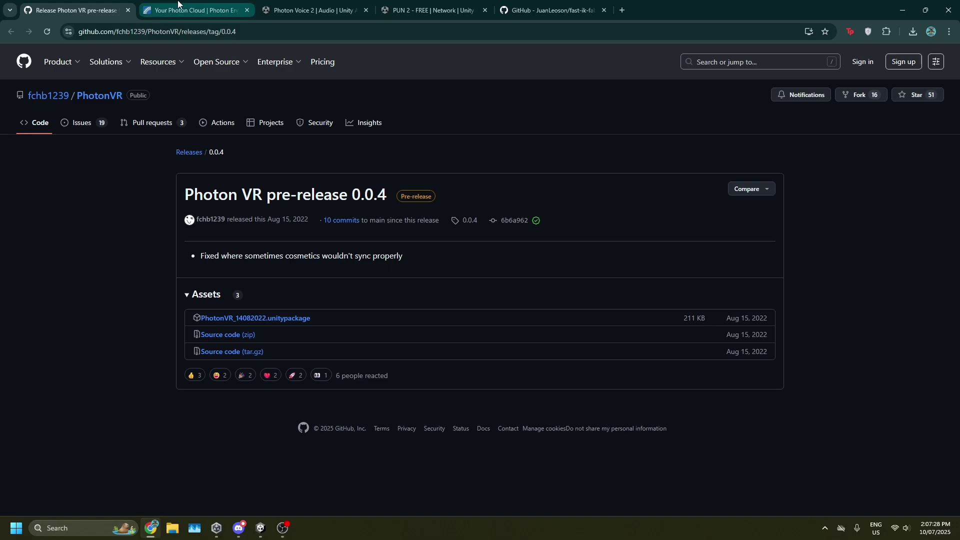
- Look through the Photon Cloud dashboard for the Tut Game For Youtube Voice app
left_click(195, 10)
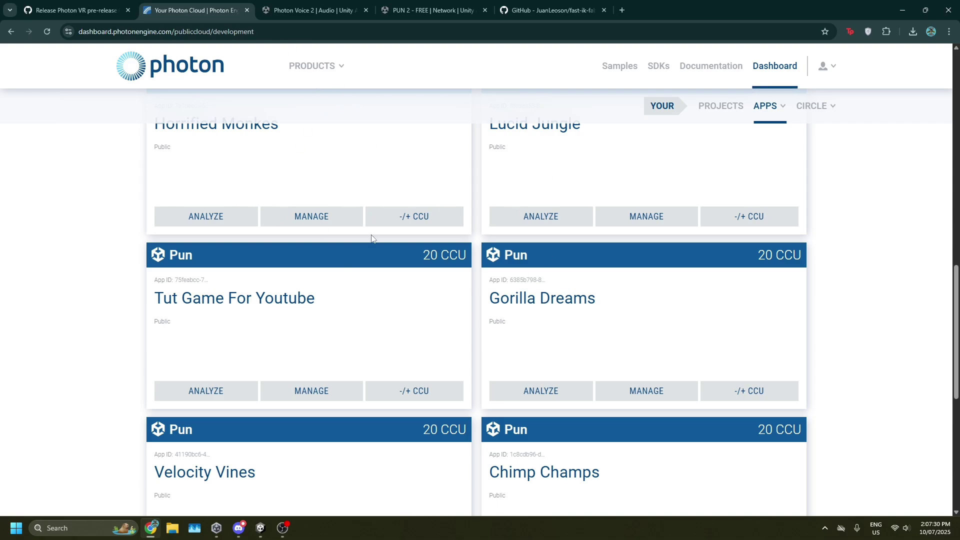
scroll(628, 255, "up", 2)
scroll(438, 302, "down", 3)
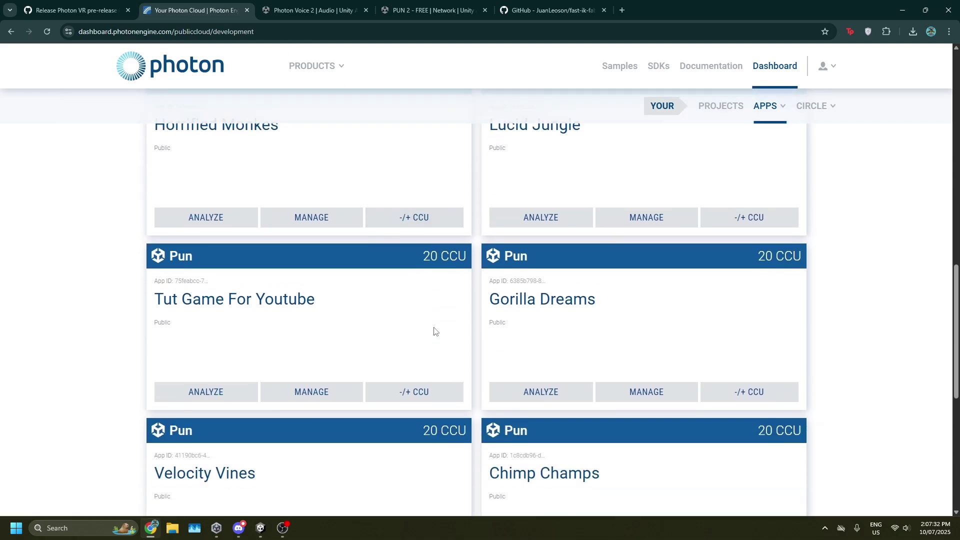
scroll(360, 320, "down", 1)
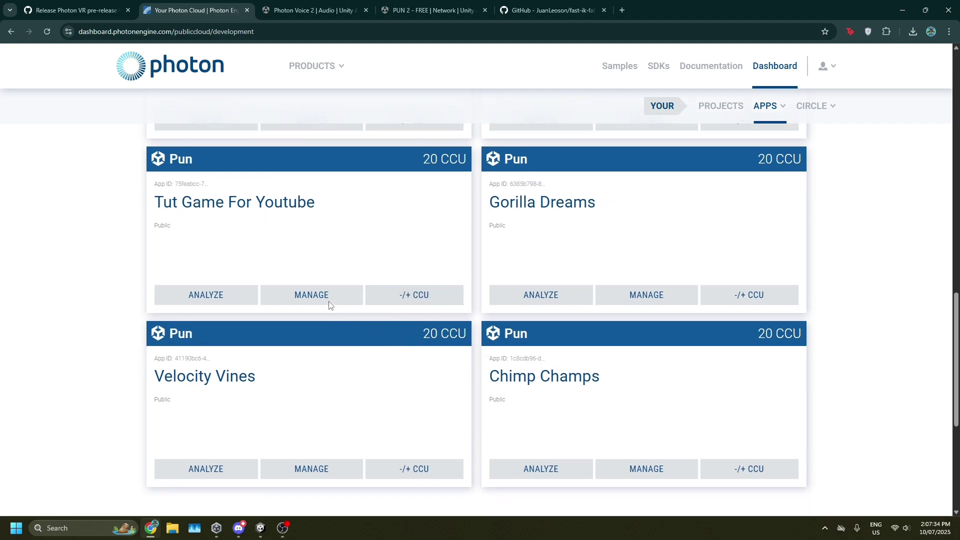
scroll(250, 260, "up", 1)
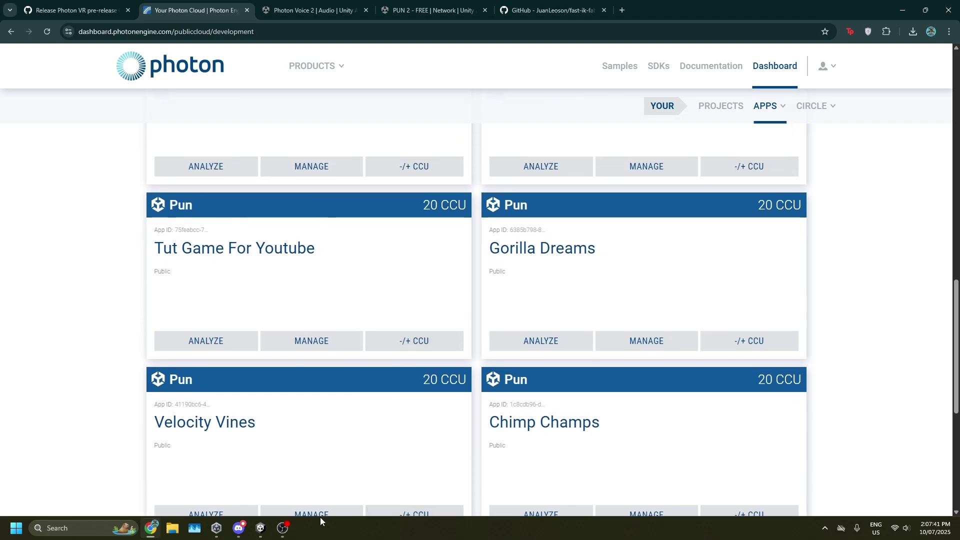
left_click(279, 520)
scroll(487, 351, "up", 10)
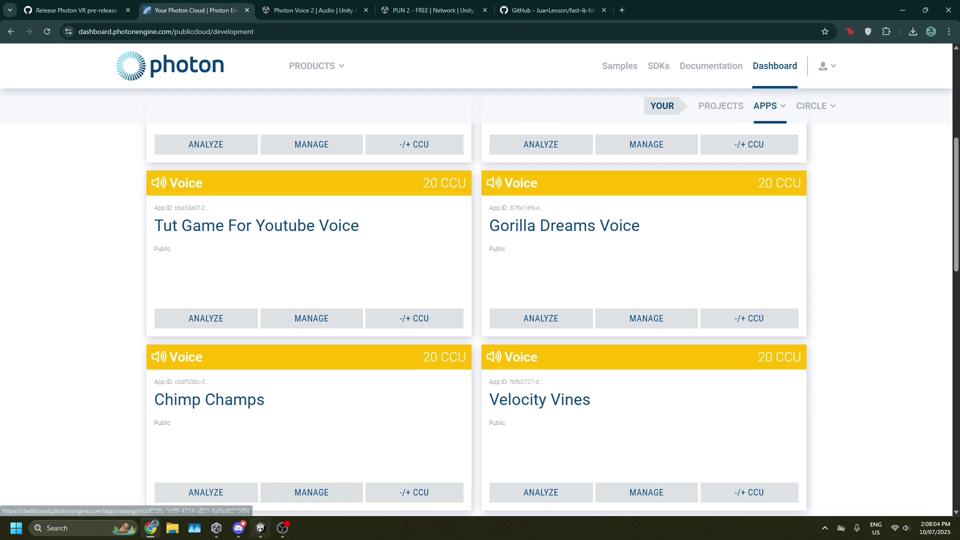
- Paste the copied Voice app ID into the PhotonVRManager's Voice App Id field
left_click(260, 528)
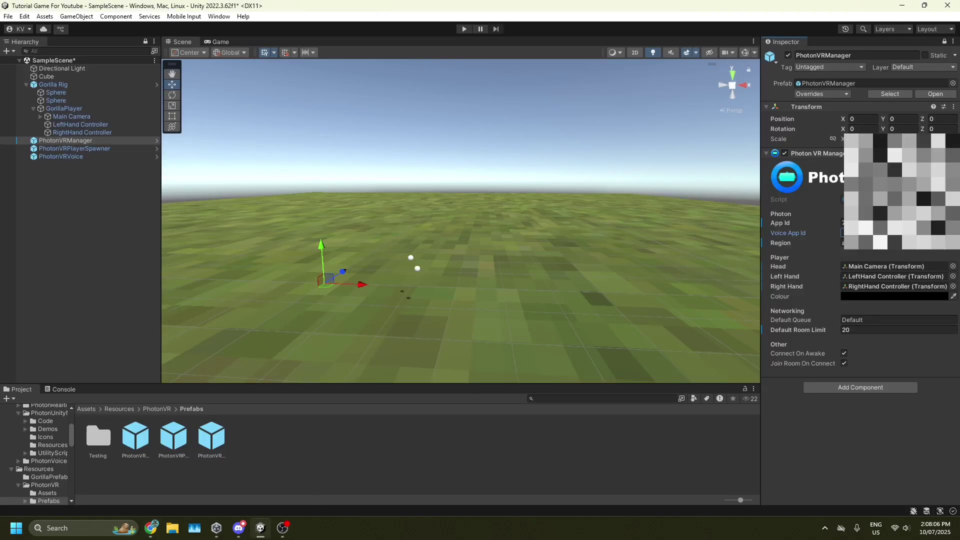
key("ctrl+v")
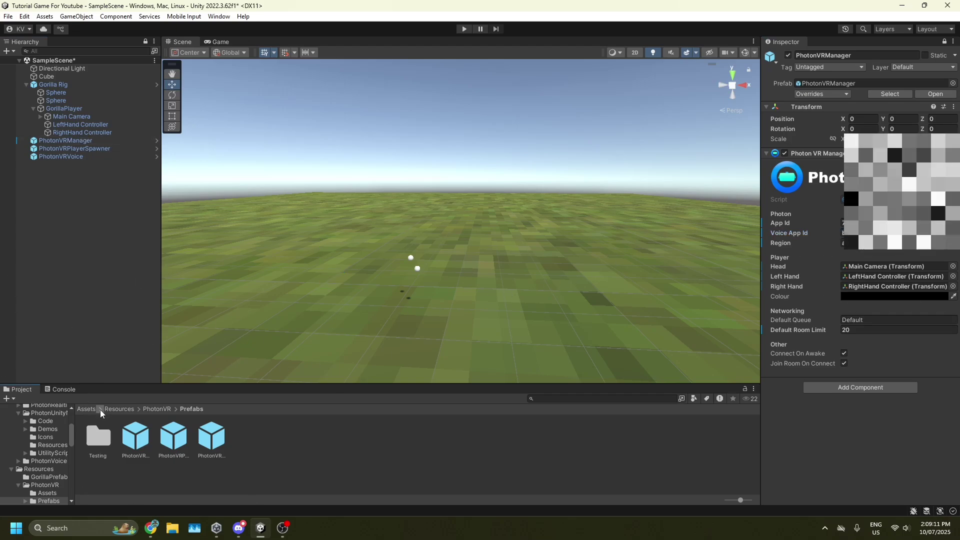
- Open the Player prefab from Assets/Resources/PhotonVR for editing
left_click(83, 409)
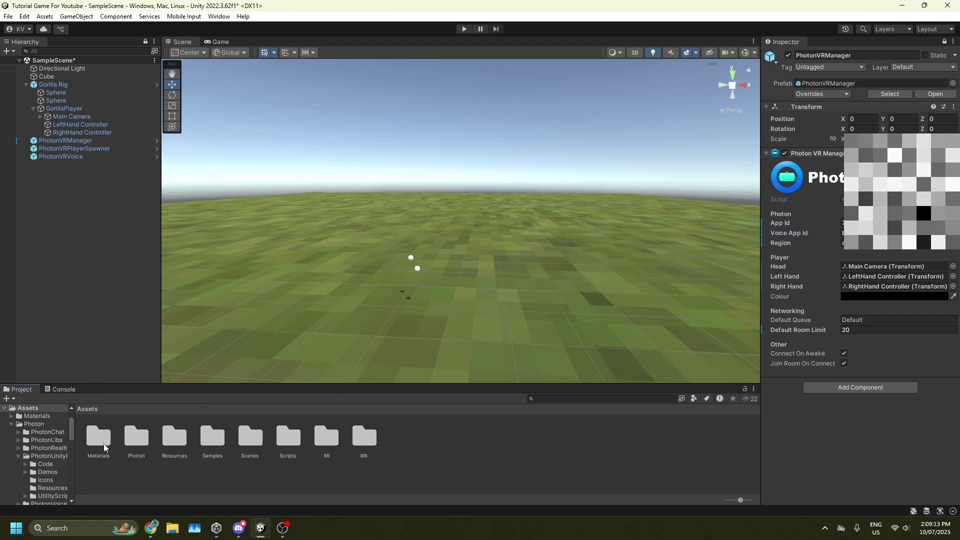
left_click(176, 439)
double_click(176, 440)
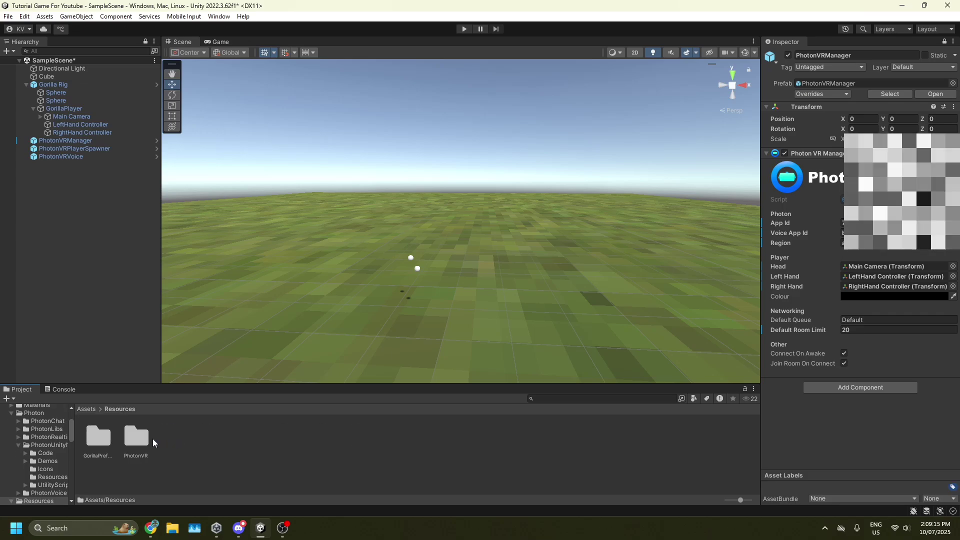
double_click(136, 438)
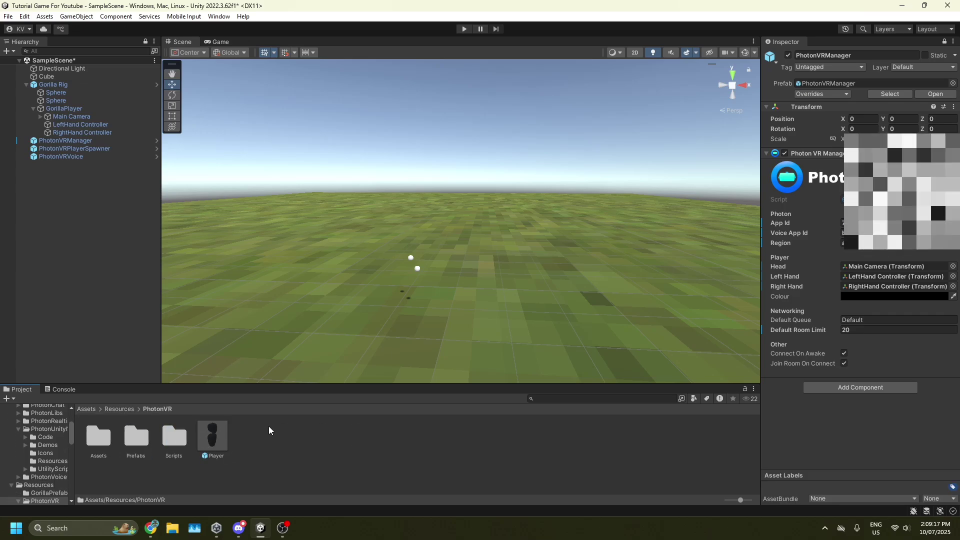
double_click(220, 436)
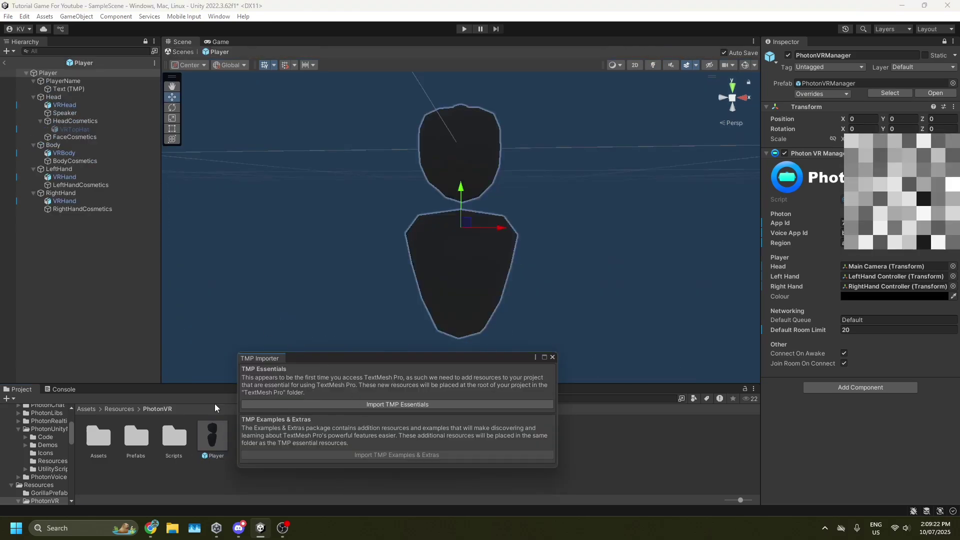
- Import TMP Essentials and TMP Examples & Extras, then view the Player's PlayerName label
left_click(344, 402)
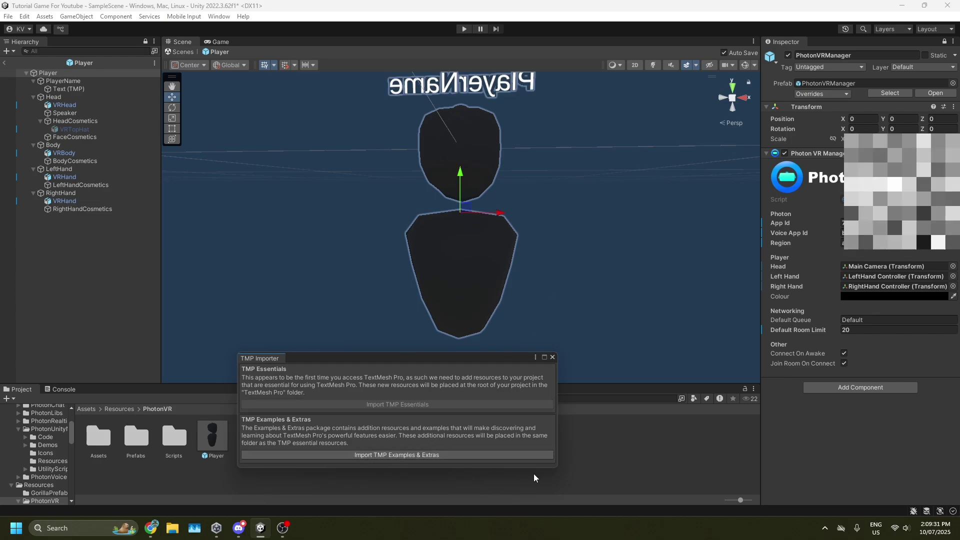
left_click(388, 457)
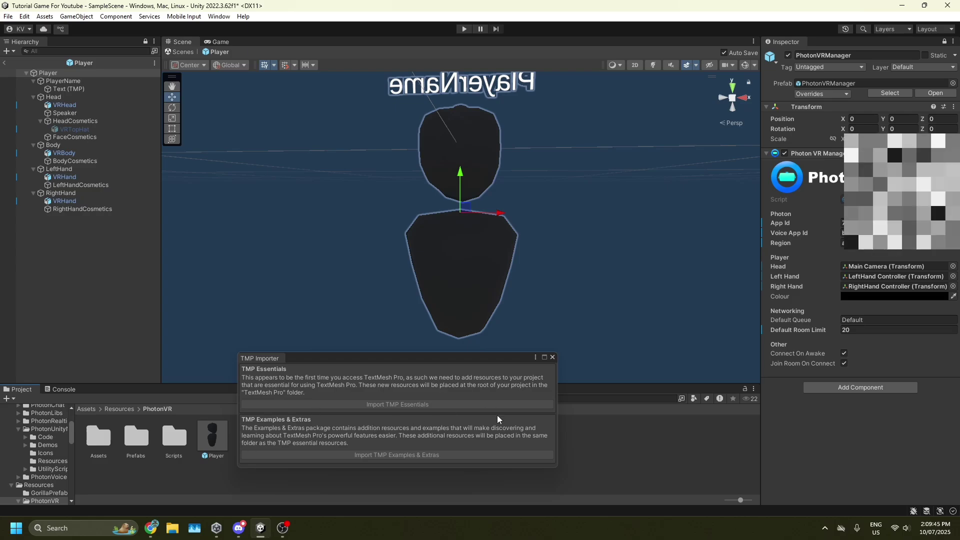
left_click(552, 357)
right_click_drag(553, 356, 757, 336)
right_click_drag(942, 338, 455, 317)
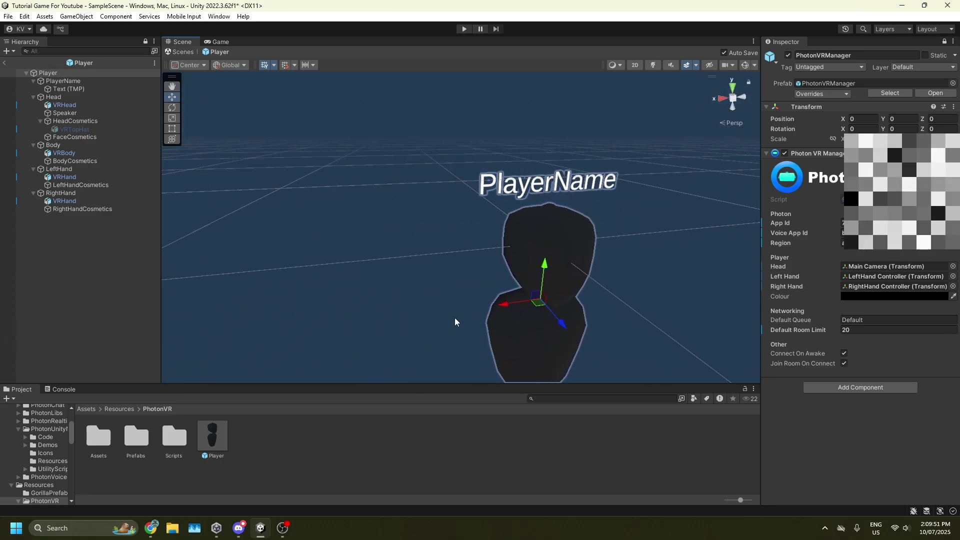
left_click(631, 271)
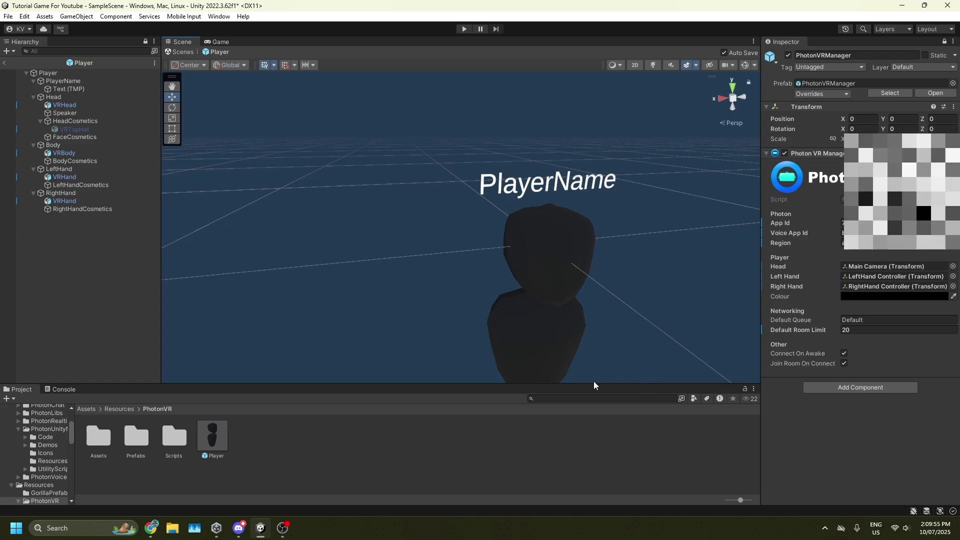
right_click_drag(598, 293, 664, 314)
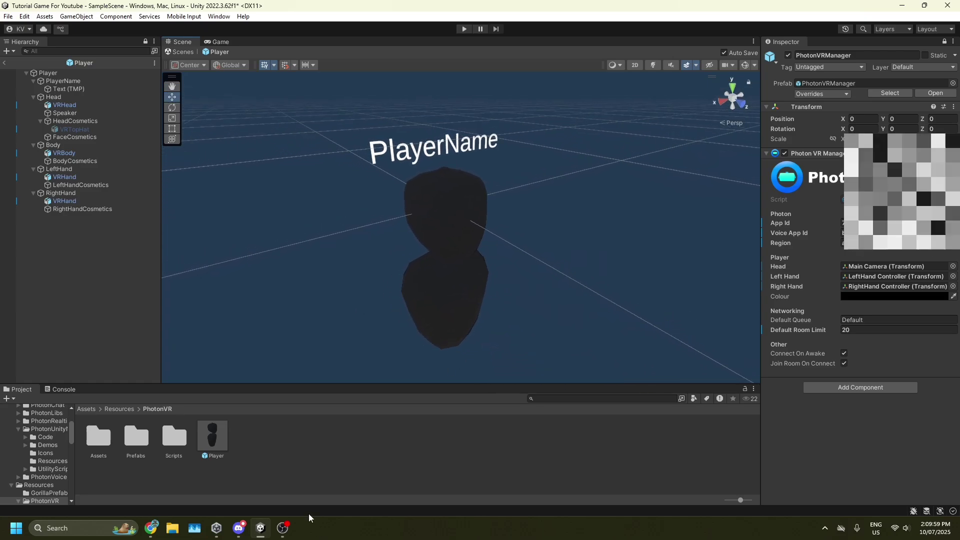
- Create a new C# script in the Assets root folder
left_click(85, 409)
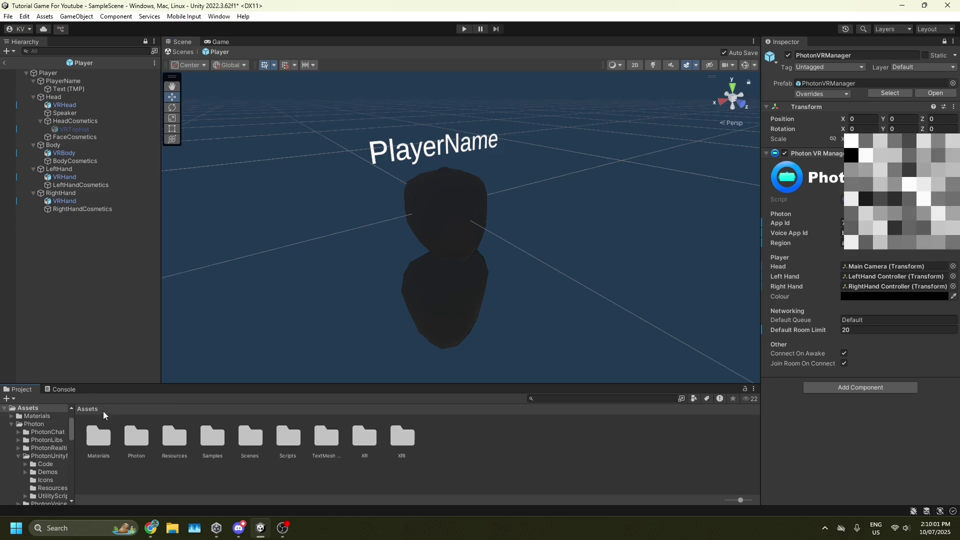
right_click(430, 443)
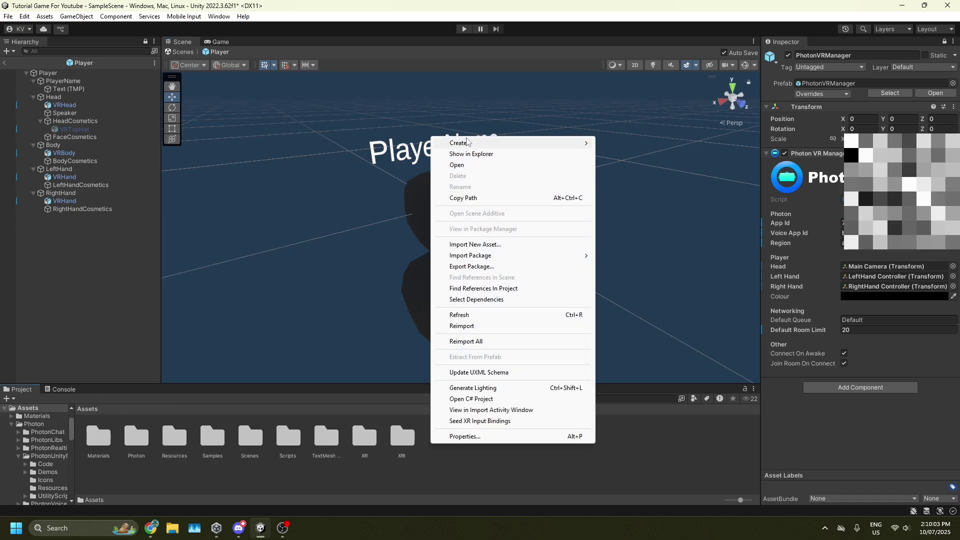
mouse_move(465, 143)
left_click(625, 63)
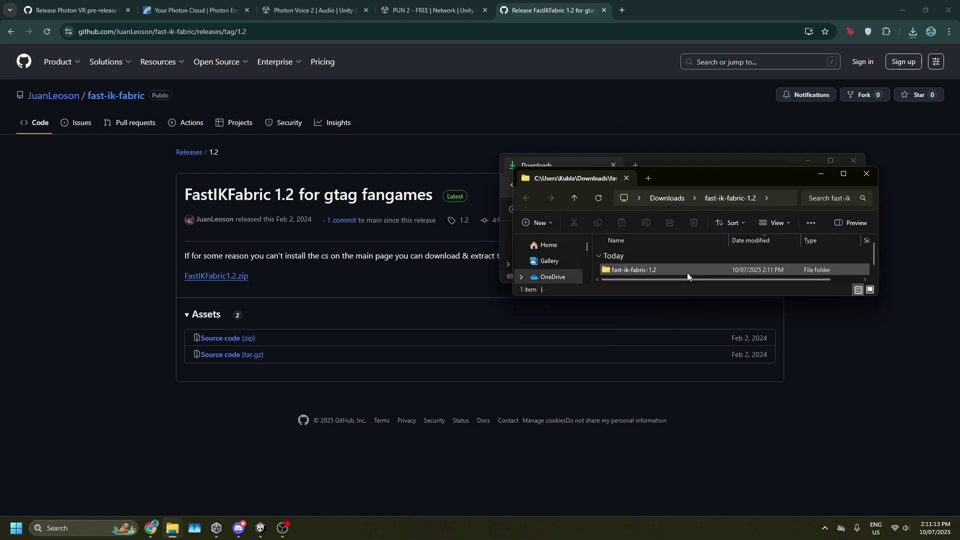
- Import FastIKFabric.cs from the extracted fast-ik-fabric-1.2 folder into Assets/Scripts
double_click(655, 269)
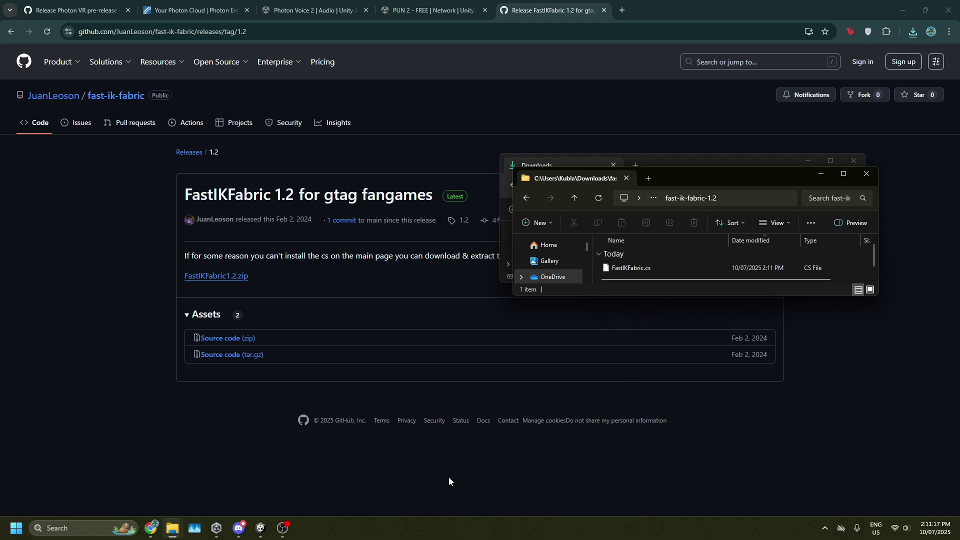
left_click(265, 528)
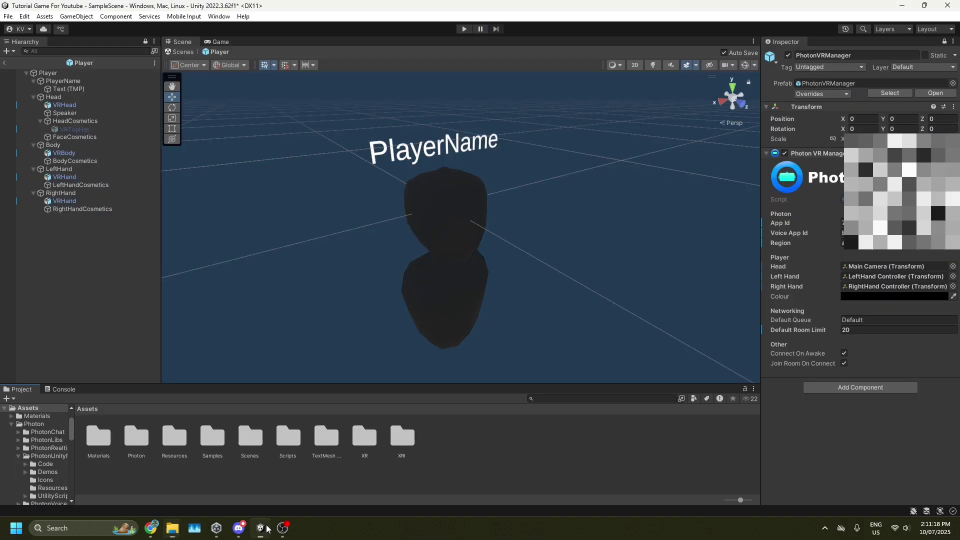
double_click(281, 444)
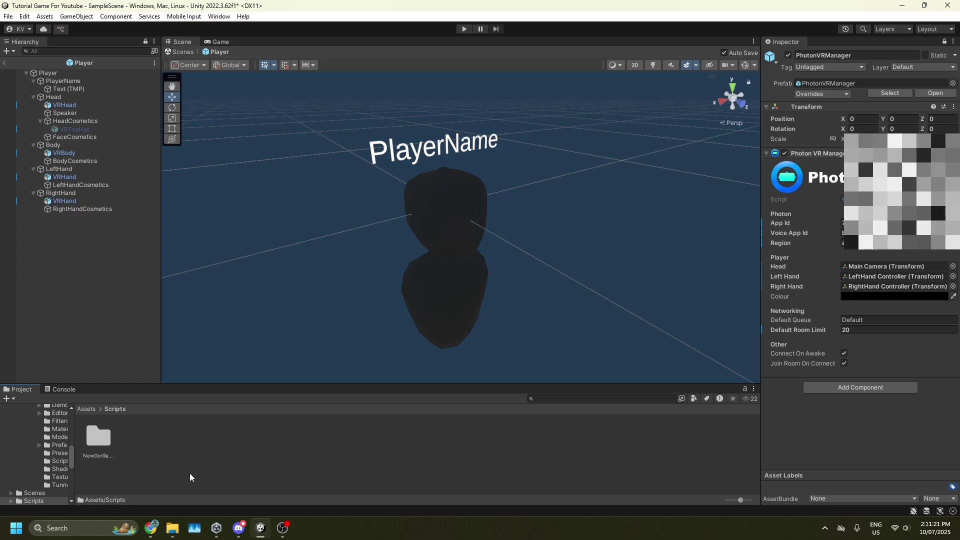
mouse_move(172, 527)
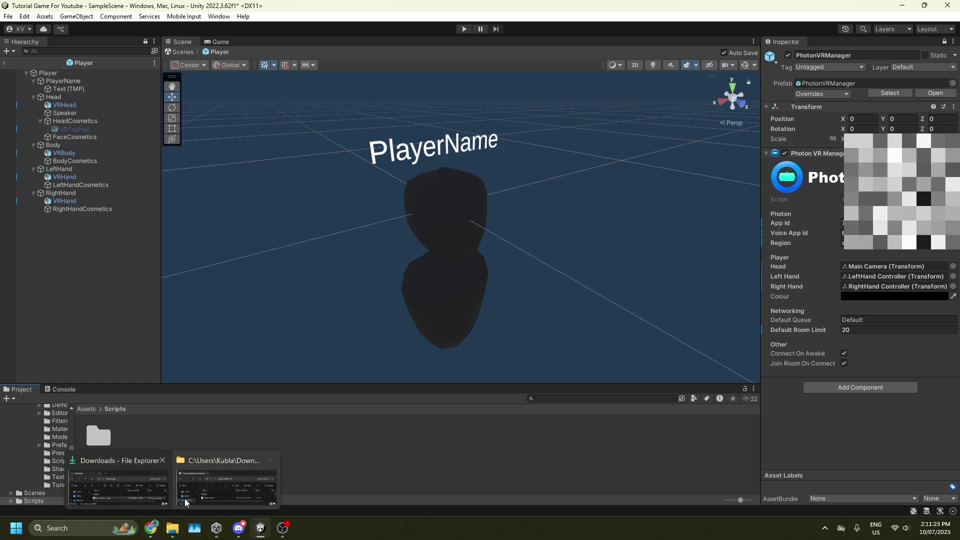
left_click(227, 487)
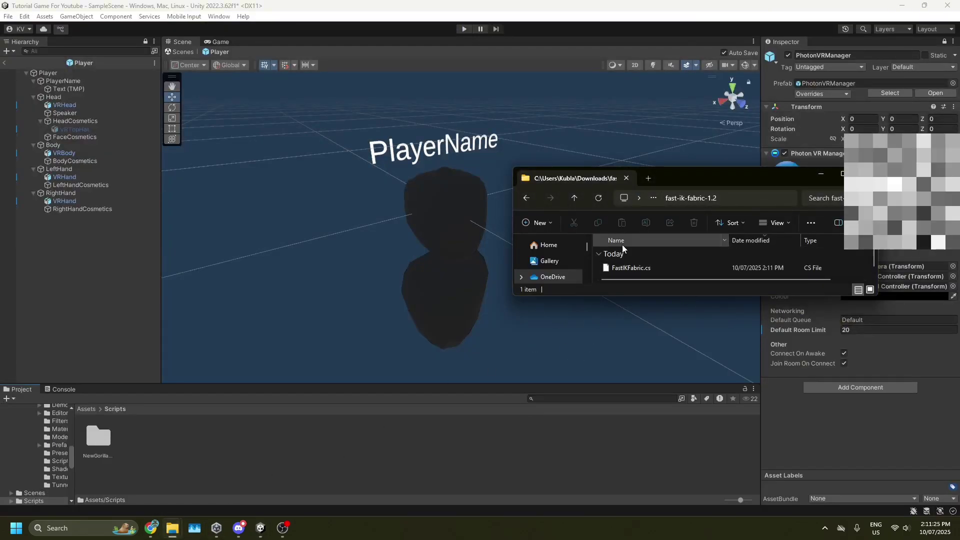
left_click_drag(631, 268, 199, 450)
right_click_drag(651, 208, 501, 190)
key("w")
right_click_drag(443, 335, 643, 276)
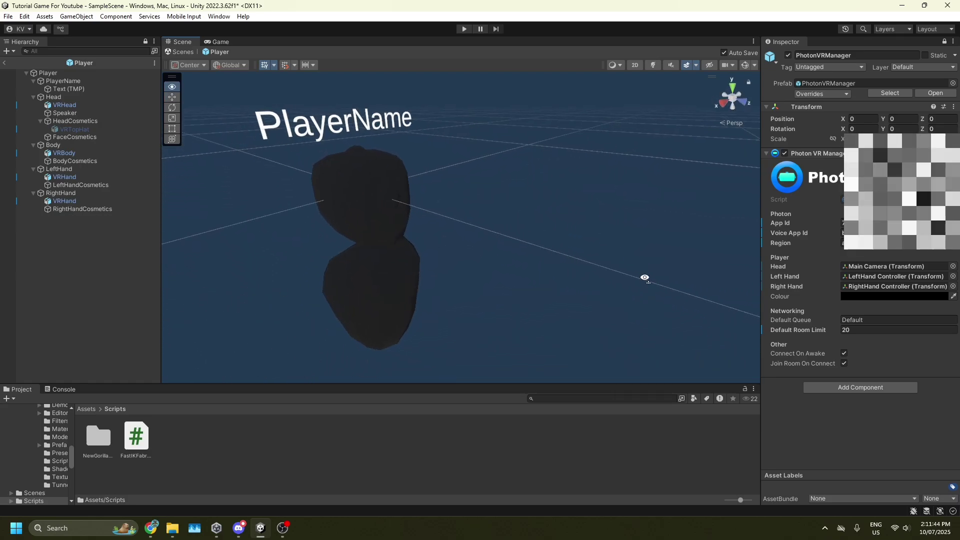
right_click_drag(468, 186, 468, 186)
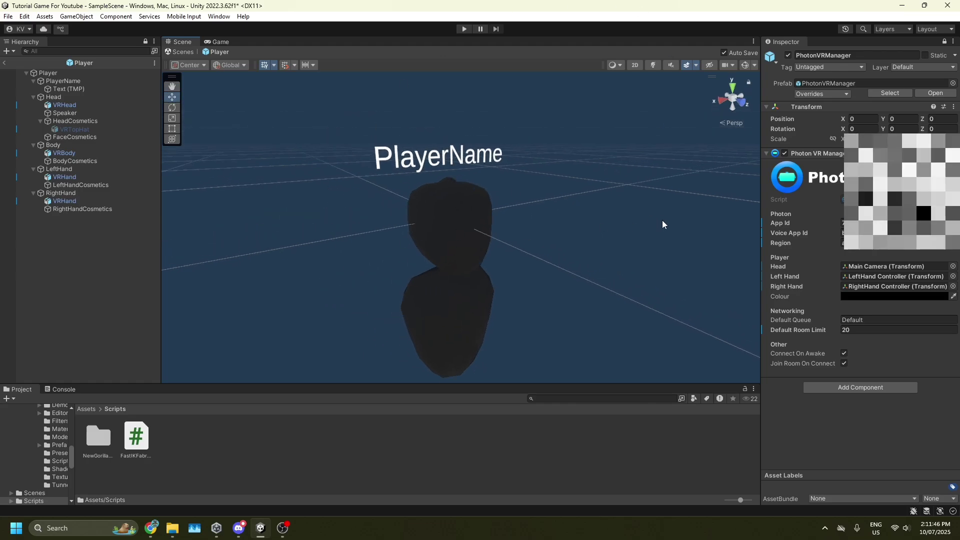
right_click_drag(665, 223, 656, 99)
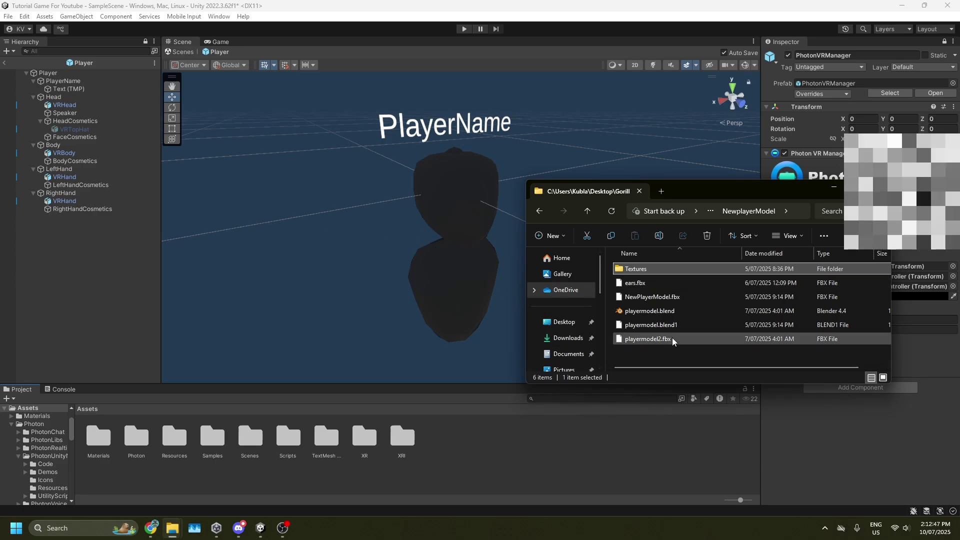
- Import playermodel2.fbx and the four Textures jpgs from File Explorer into Unity's Assets
left_click_drag(673, 338, 475, 443)
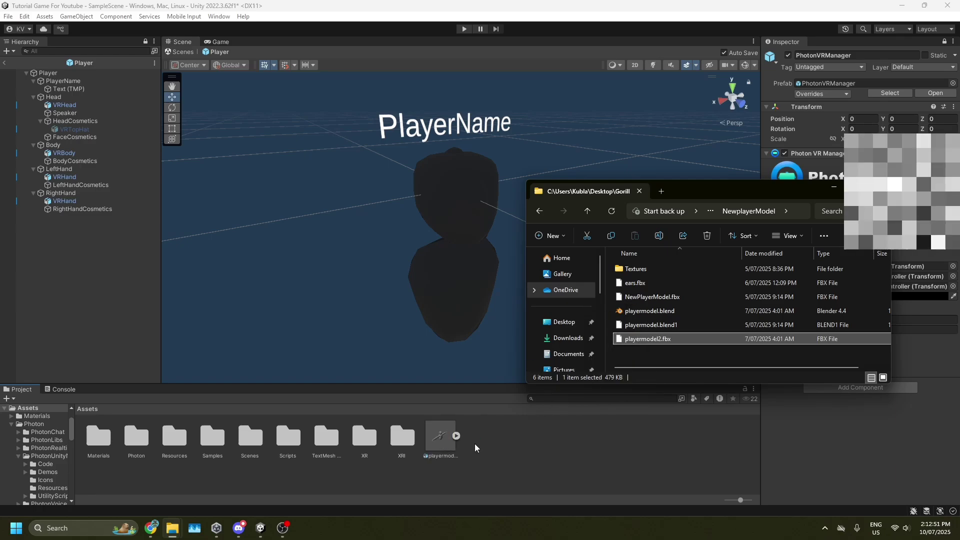
double_click(627, 269)
left_click_drag(621, 369, 832, 289)
left_click_drag(640, 290, 573, 495)
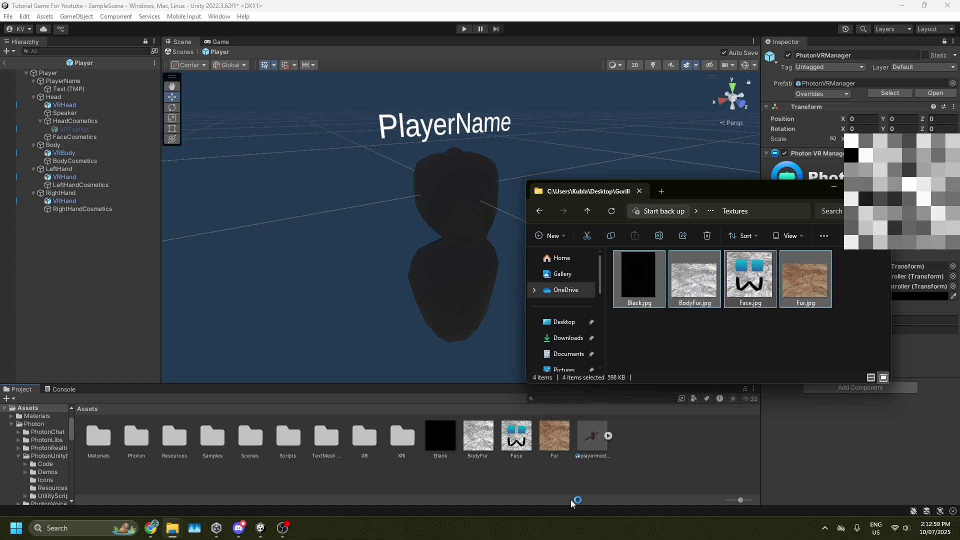
left_click(828, 194)
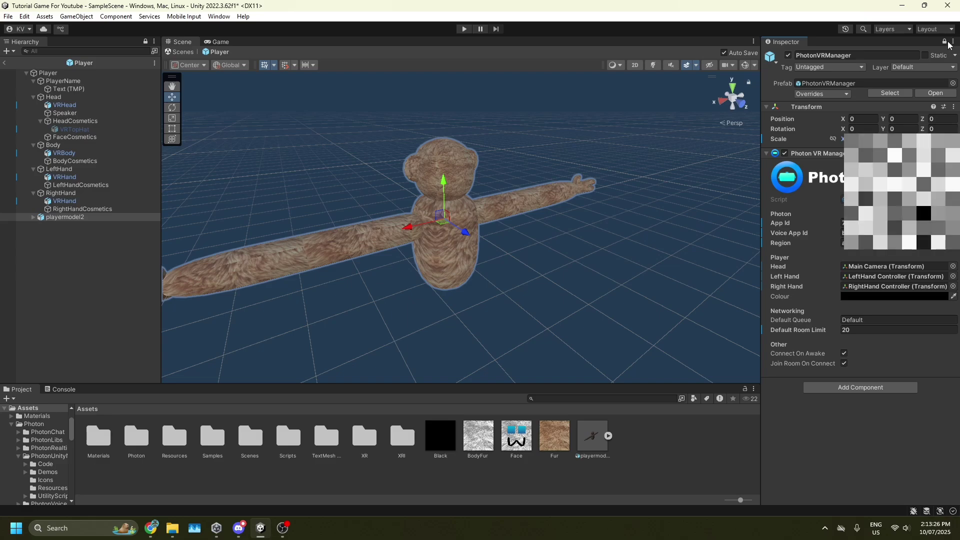
- Unlock the Inspector and fully unpack the playermodel2 prefab
left_click(946, 42)
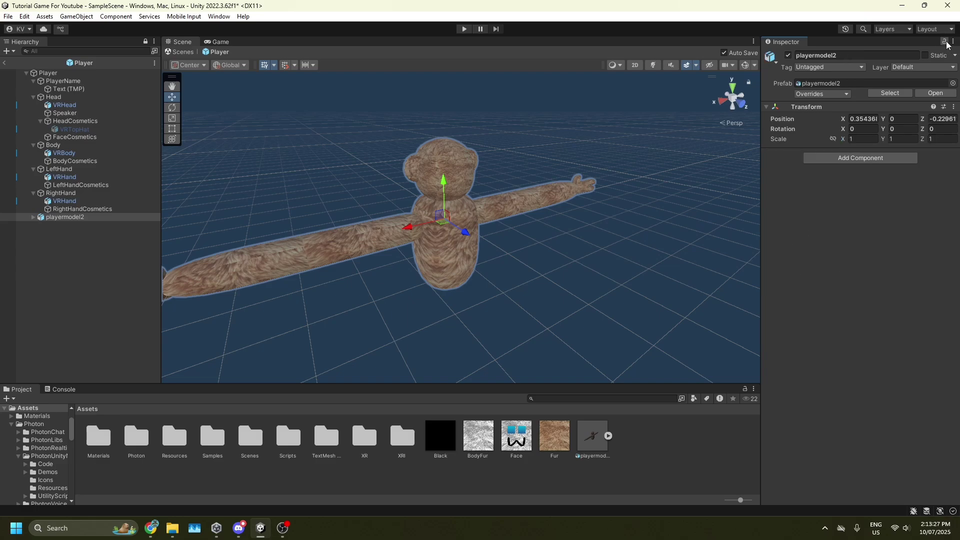
right_click(65, 220)
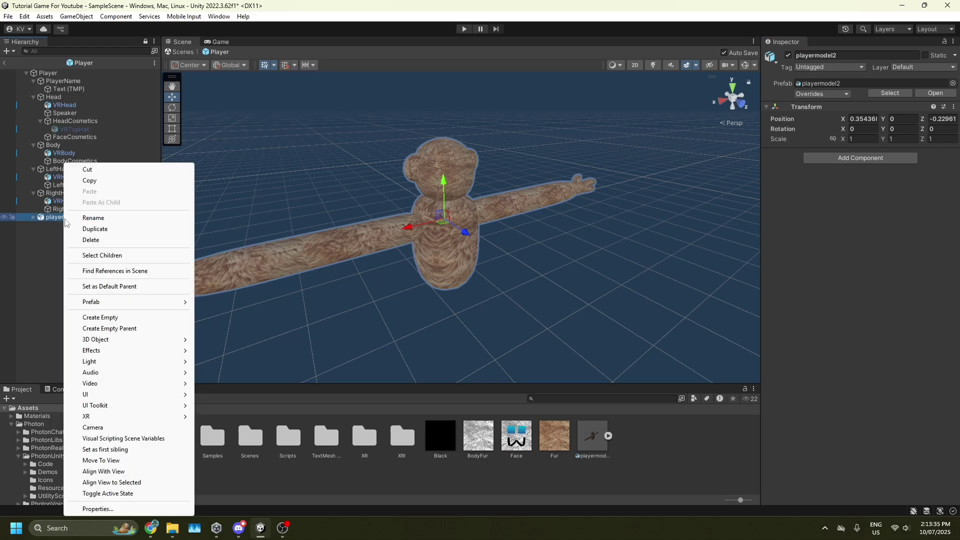
mouse_move(97, 307)
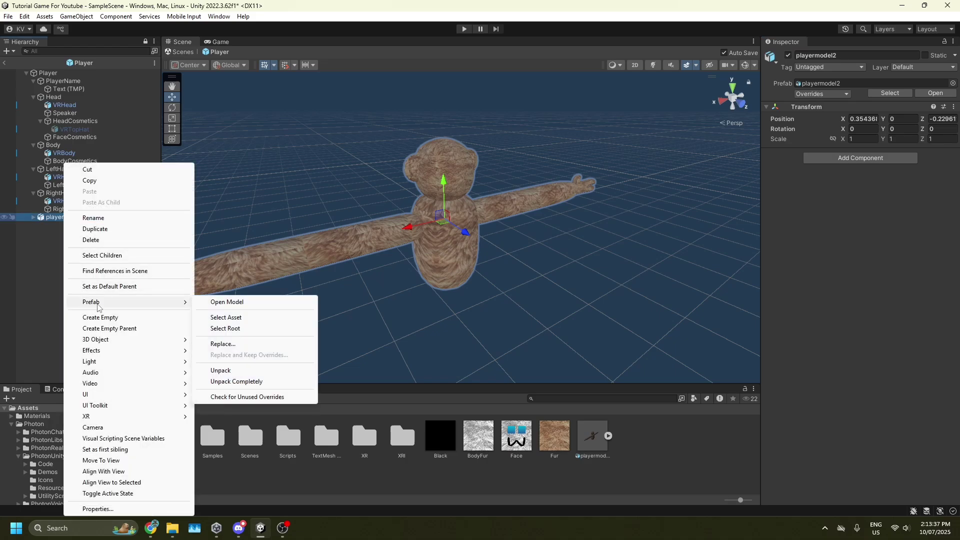
left_click(237, 382)
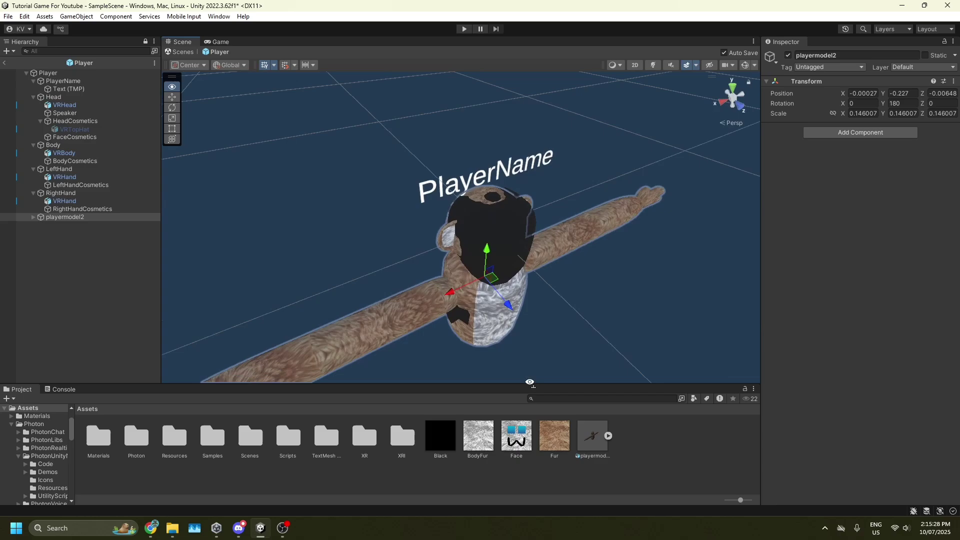
- Move playermodel2 back along Z so the gorilla overlaps the player's body, checking from several angles
right_click_drag(530, 383, 380, 220)
key("f")
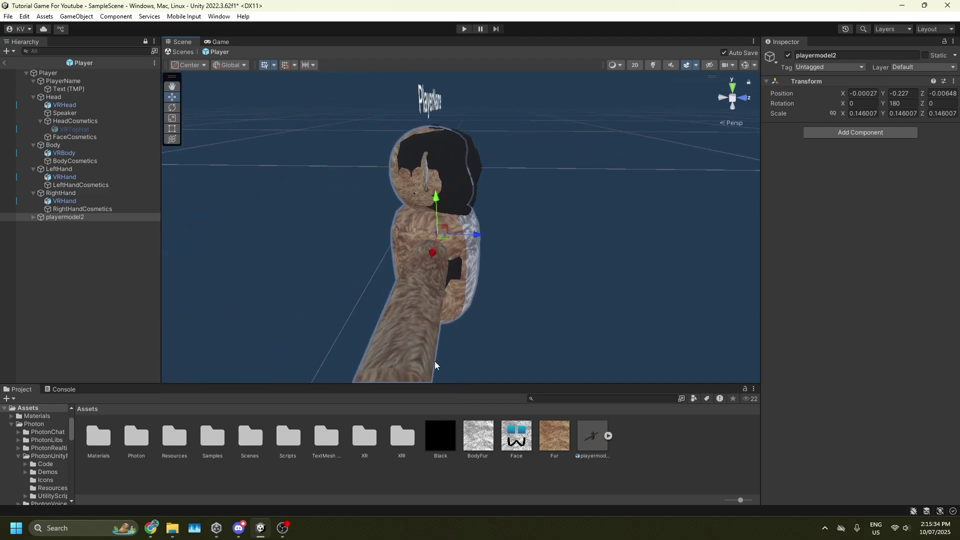
left_click_drag(495, 238, 328, 255)
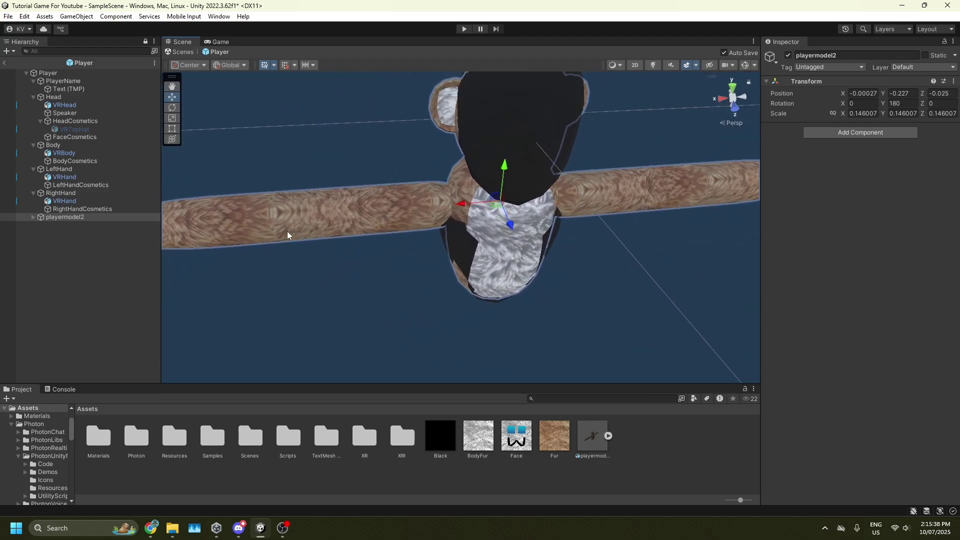
right_click_drag(455, 206, 440, 220)
right_click_drag(299, 254, 474, 292)
left_click(545, 295)
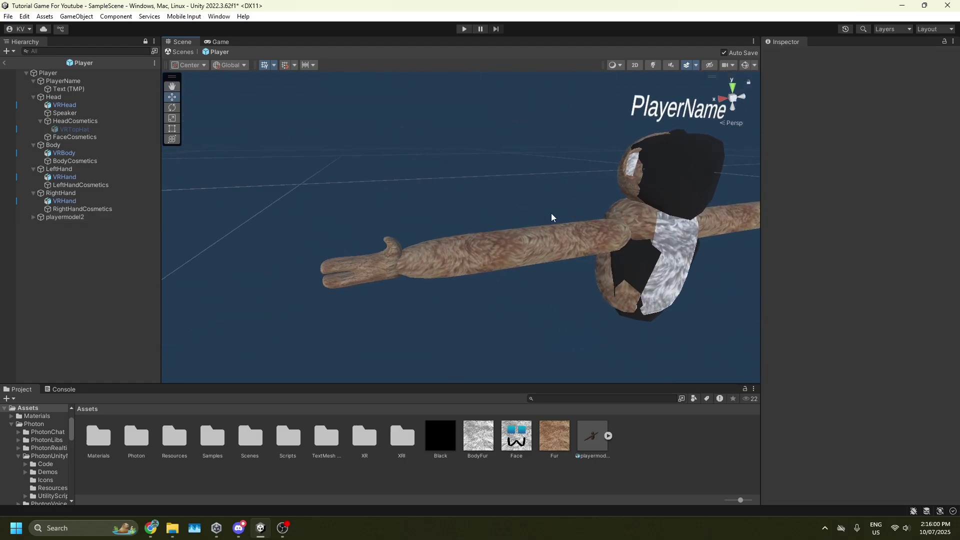
- Expand playermodel2's Armature down to the arm bones and select a hand bone
left_click(33, 218)
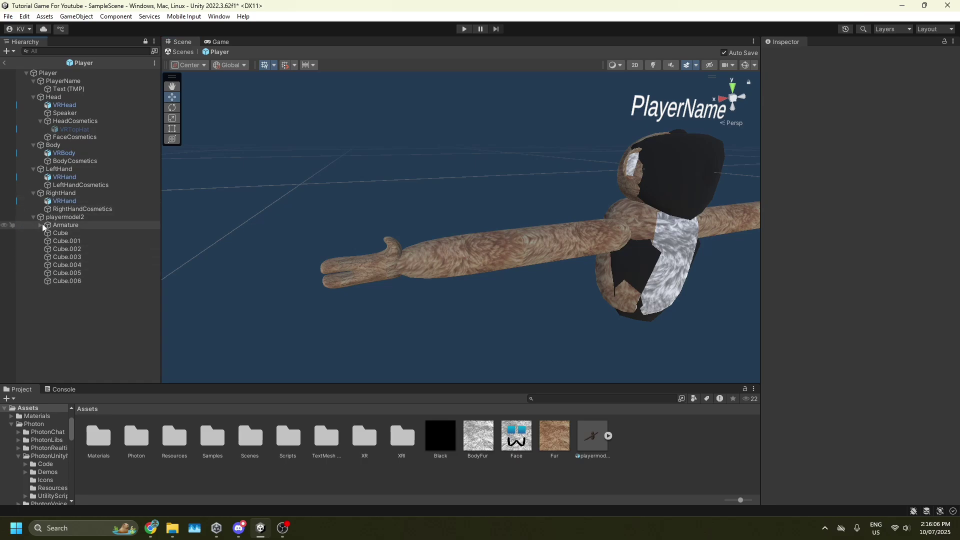
left_click(41, 225)
left_click(68, 254)
left_click(69, 289)
left_click(100, 297)
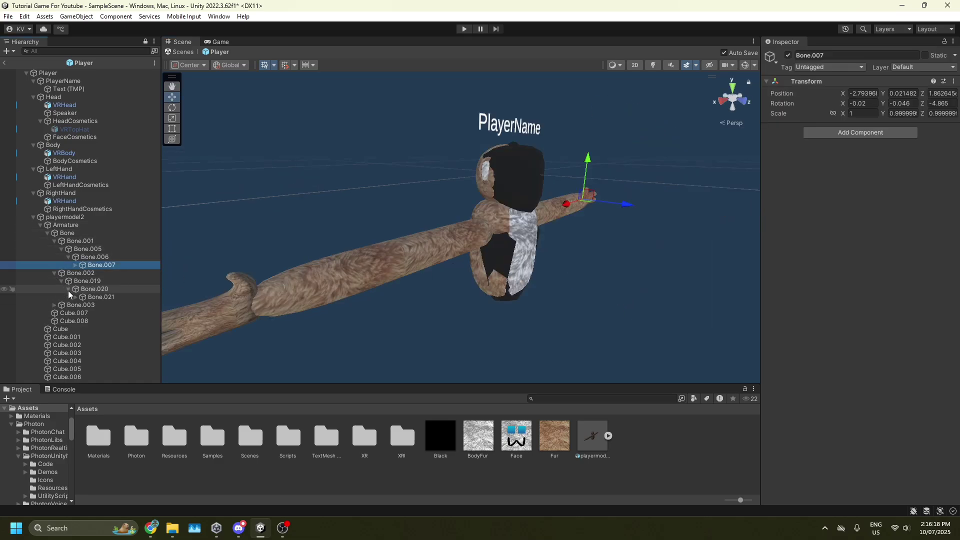
- Rotate the hand bone so the gorilla's arms stretch straight out
left_click_drag(301, 260, 207, 265, "alt")
key("f")
key("e")
left_click_drag(392, 240, 456, 228)
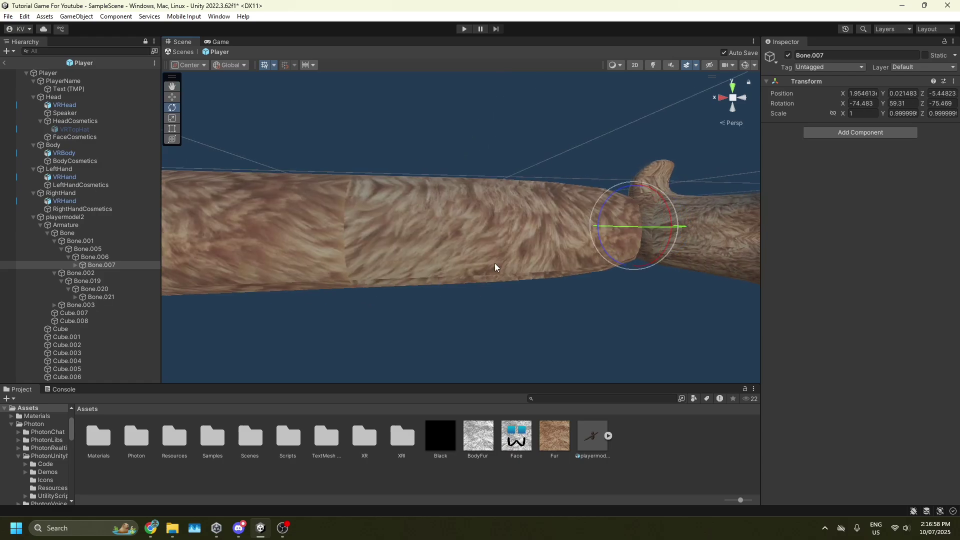
left_click_drag(495, 266, 460, 329, "alt")
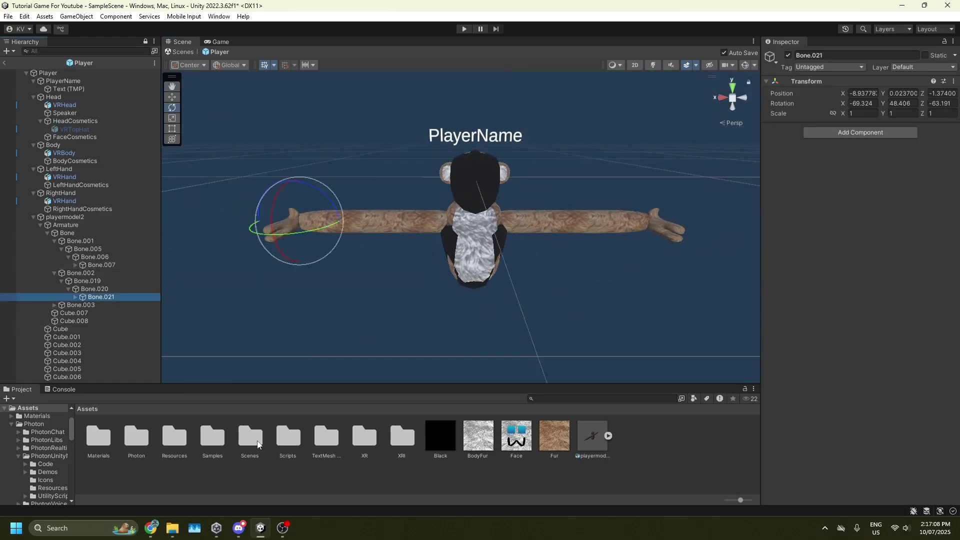
left_click(610, 145)
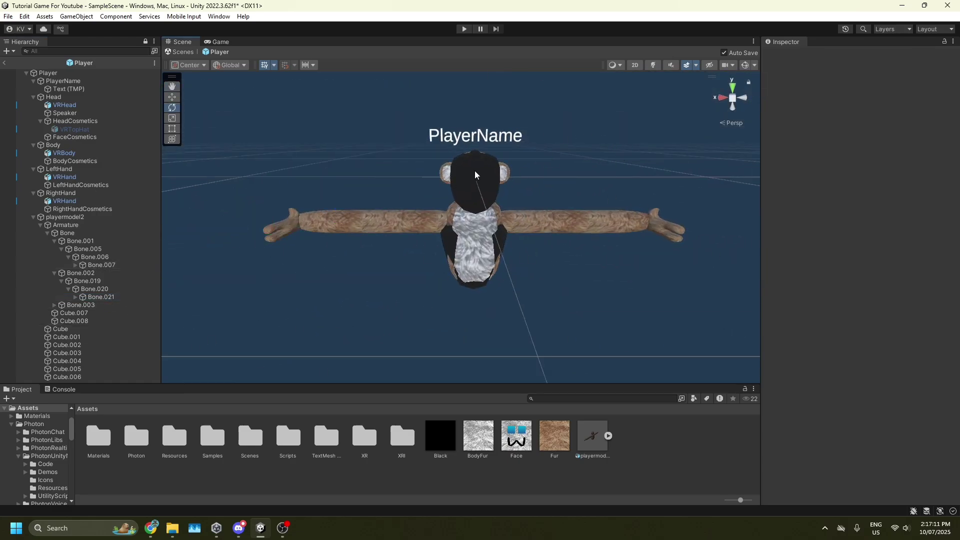
- Add the FastIKFabric script to hand bones Bone.021 and Bone.007
double_click(287, 438)
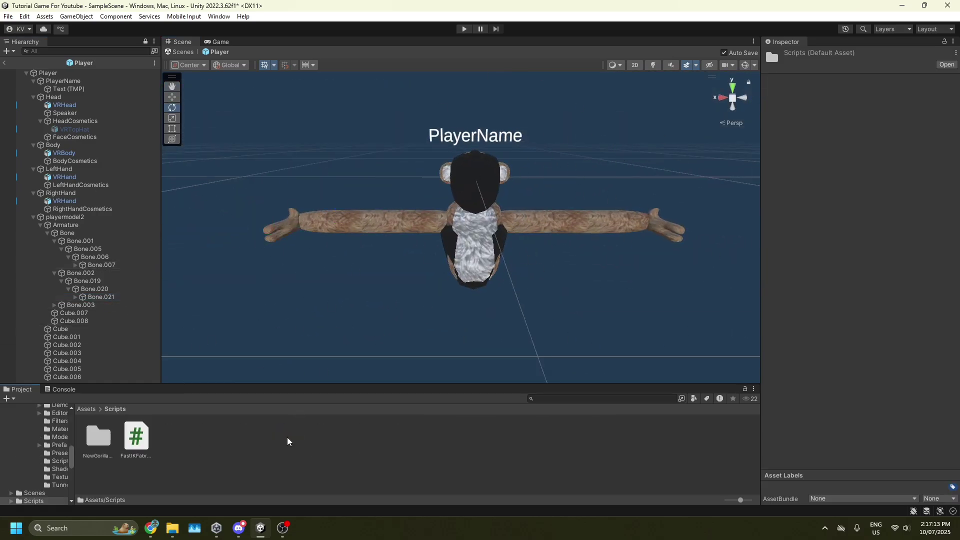
left_click(109, 297, "ctrl")
left_click(102, 265, "ctrl")
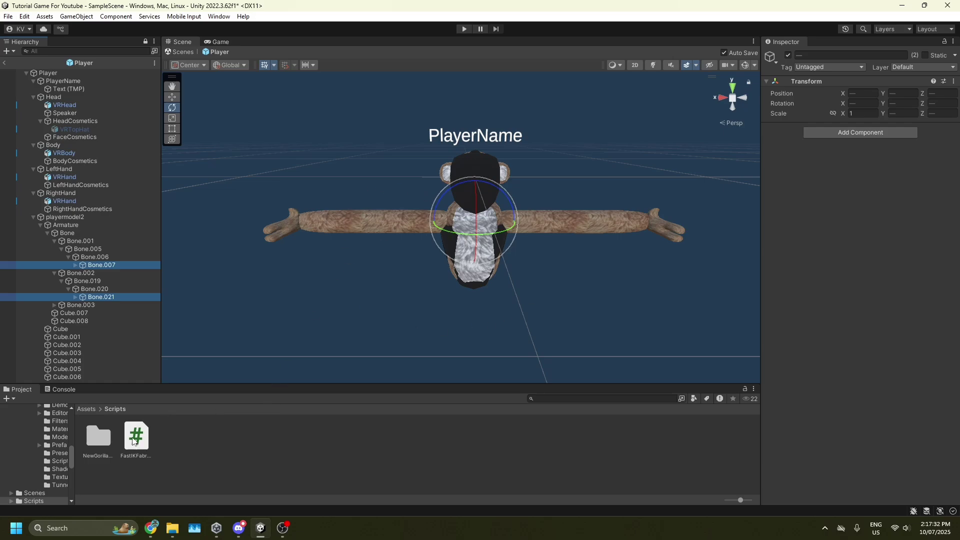
left_click_drag(133, 441, 406, 439)
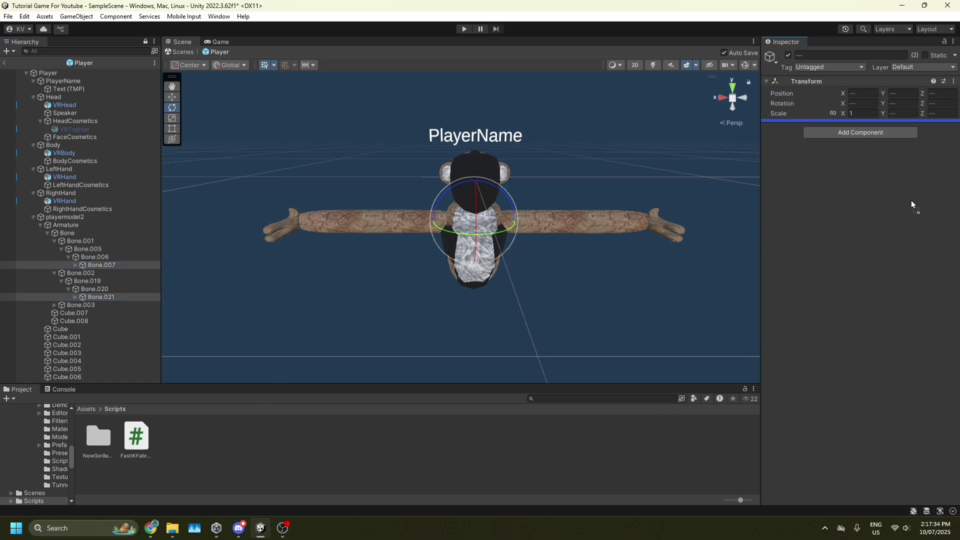
left_click_drag(880, 220, 886, 222)
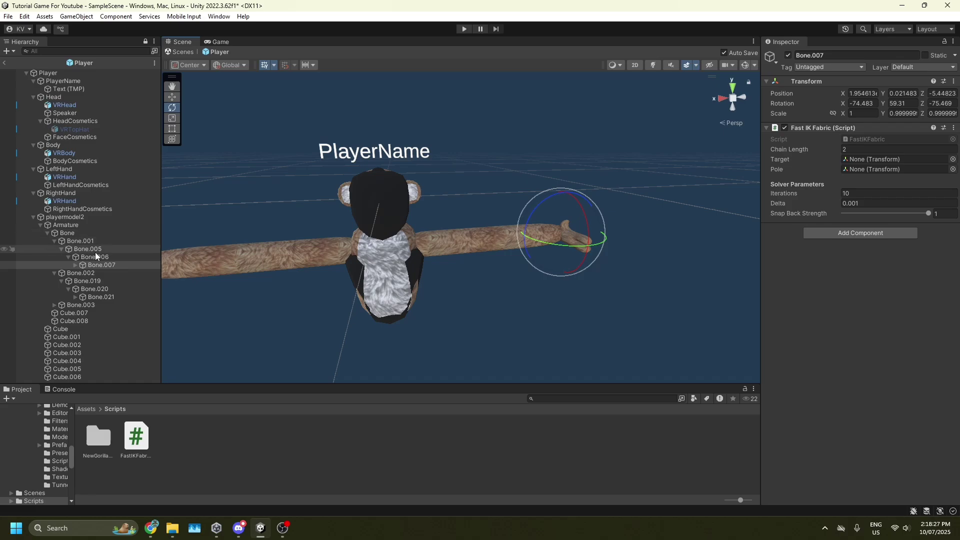
- Set Bone.005 as the left arm pole and LeftHand as Bone.007's IK target
left_click_drag(88, 251, 881, 170)
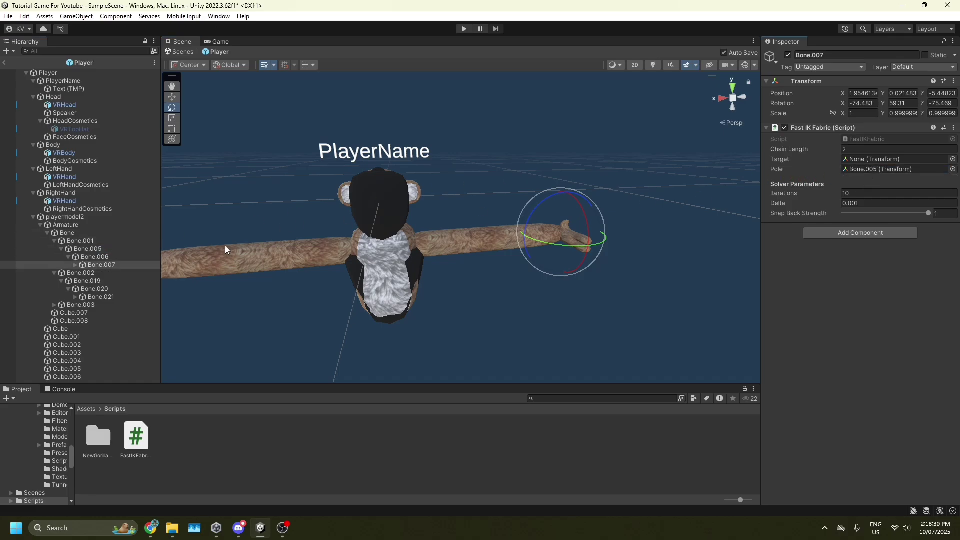
left_click(99, 248)
left_click(113, 265)
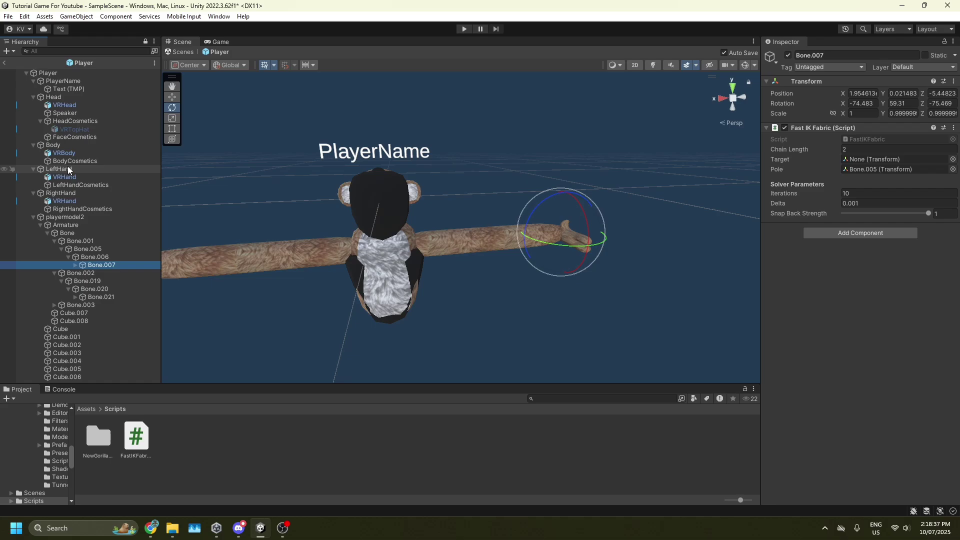
left_click_drag(68, 169, 867, 159)
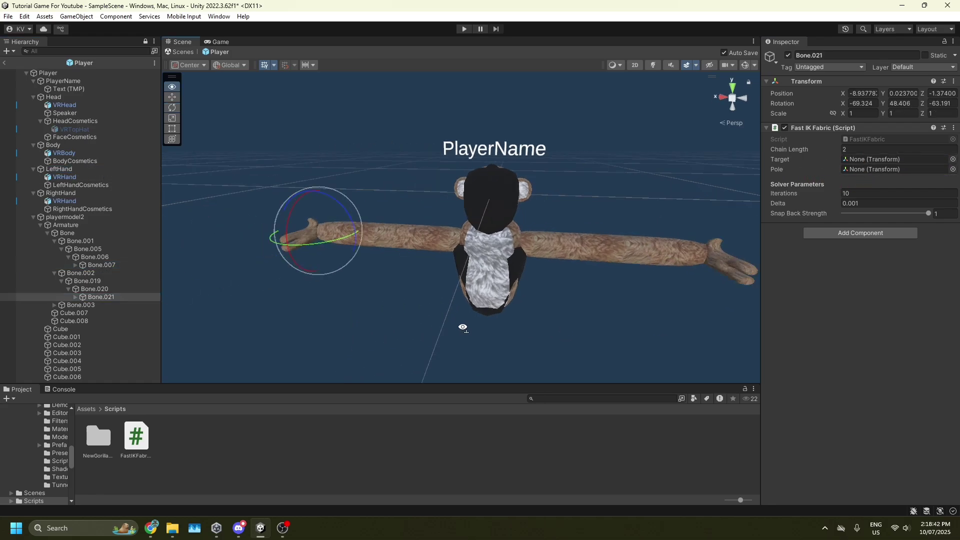
- Give Bone.021 Bone.019 as pole and RightHand as target, then select VRHead and VRBody
left_click_drag(432, 305, 374, 310, "alt")
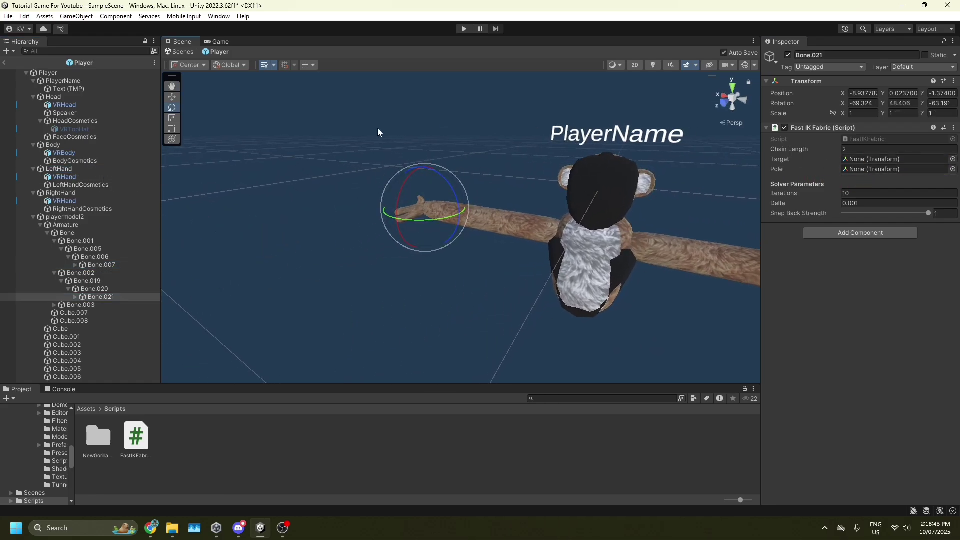
left_click_drag(97, 282, 885, 173)
left_click(95, 282)
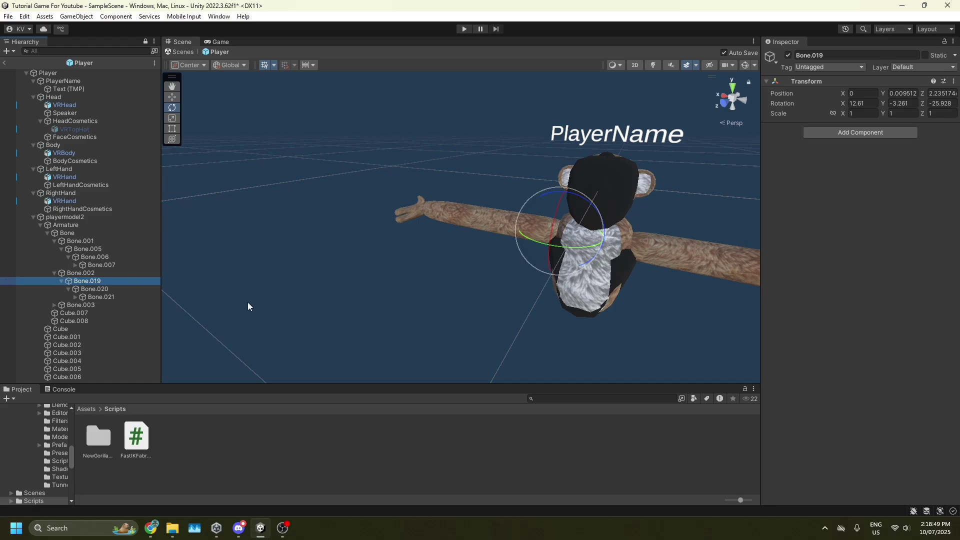
left_click(100, 297)
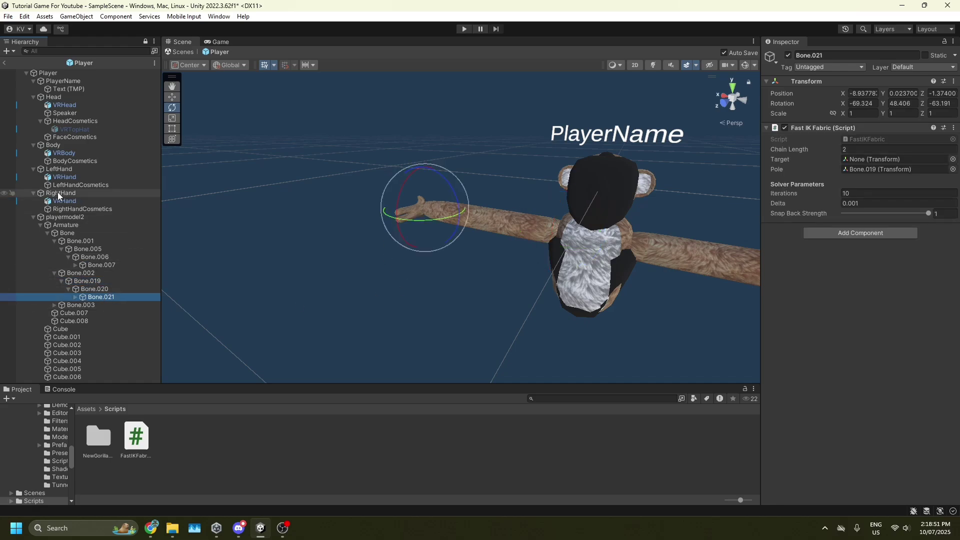
left_click_drag(59, 196, 918, 156)
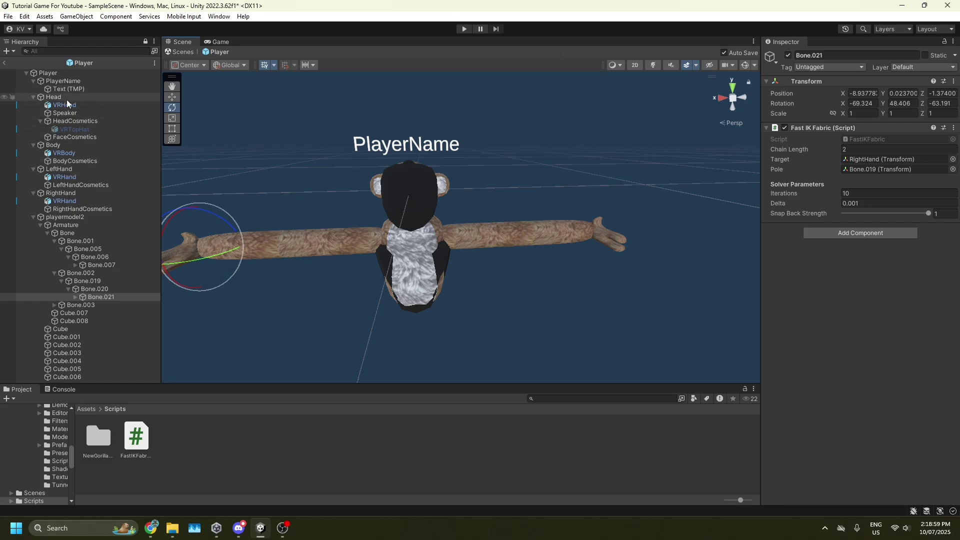
left_click(66, 106)
left_click_drag(66, 109, 72, 154)
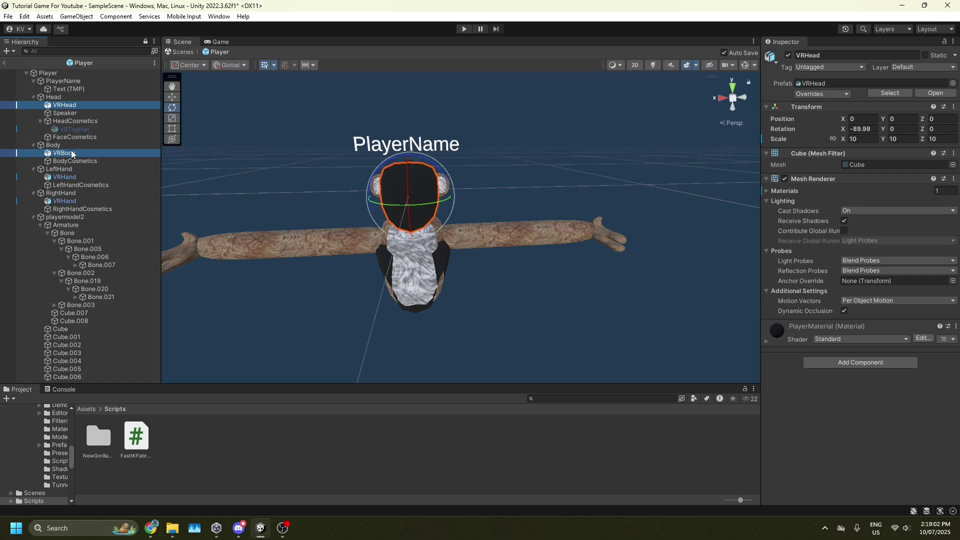
- Disable VRHead, VRBody and both VRHand placeholder meshes
left_click(64, 177, "ctrl")
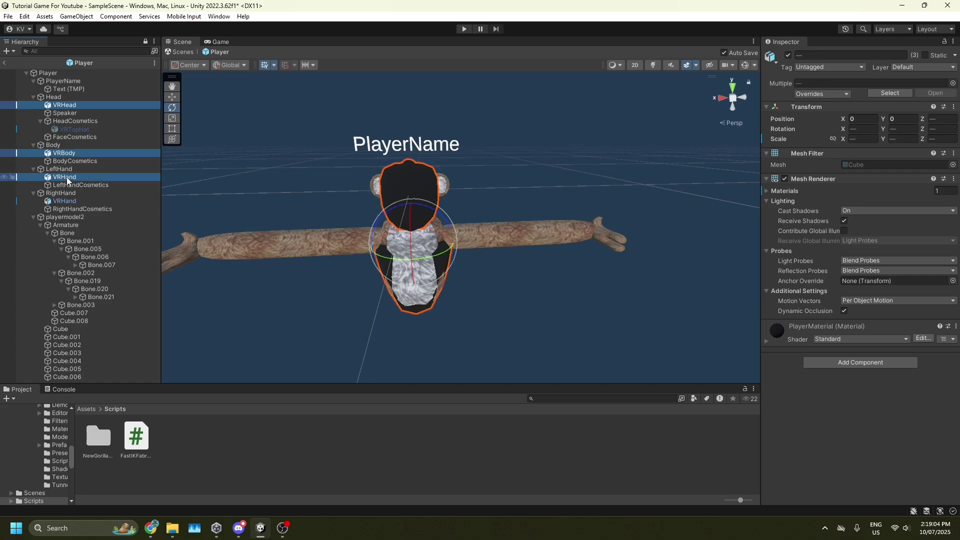
left_click(85, 202, "ctrl")
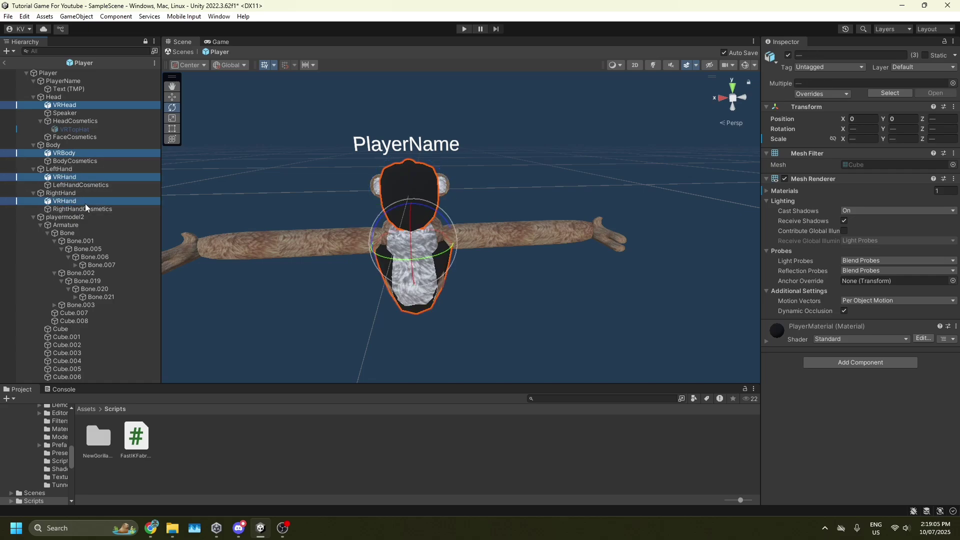
left_click(788, 55)
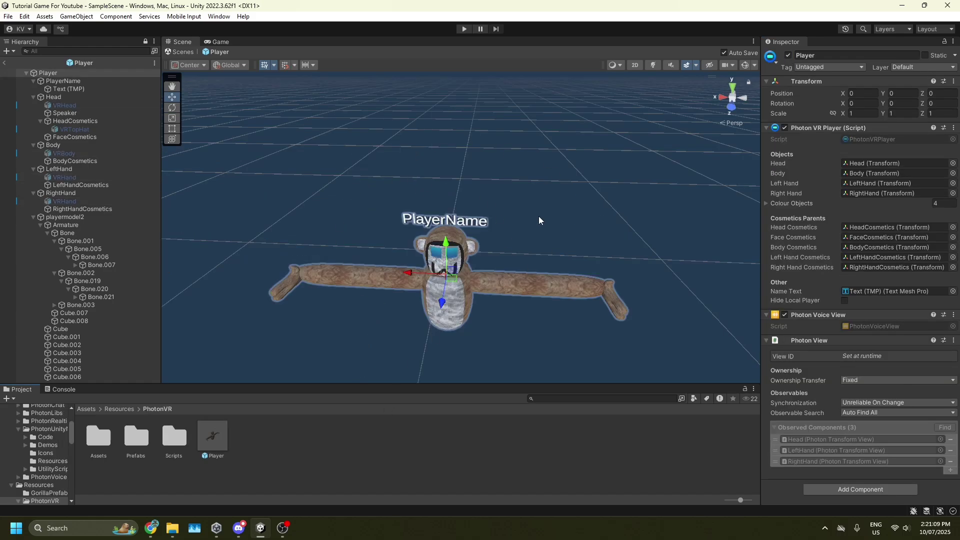
- Nest playermodel2 under the Player prefab's Head object
left_click_drag(538, 216, 420, 209, "alt")
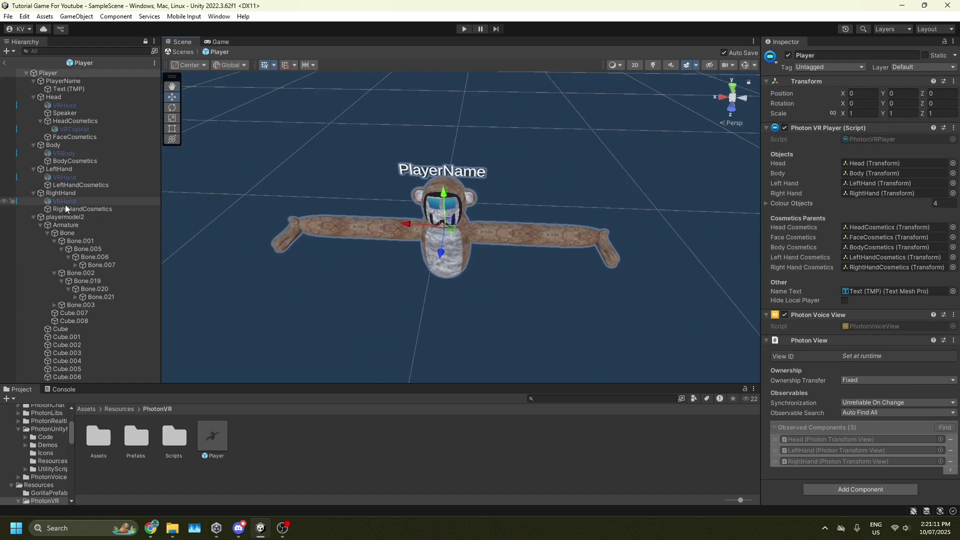
left_click(34, 218)
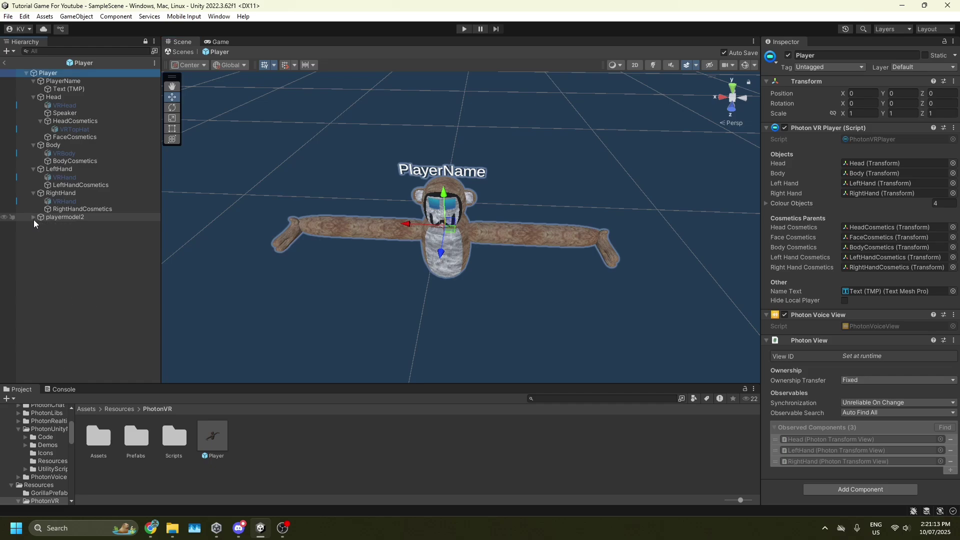
left_click_drag(85, 217, 47, 96)
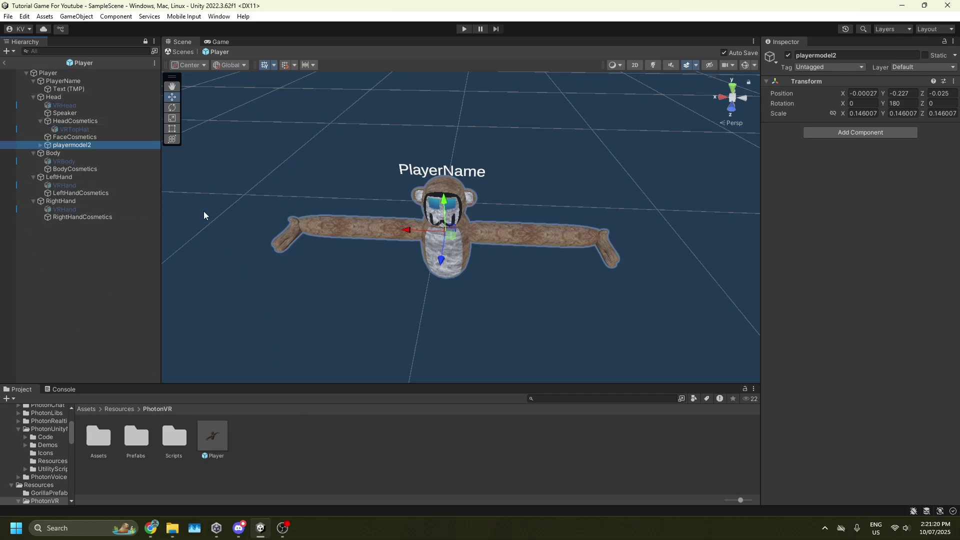
- Return to SampleScene, enter Play mode and lower the RightHand Controller to test the arm
left_click(183, 51)
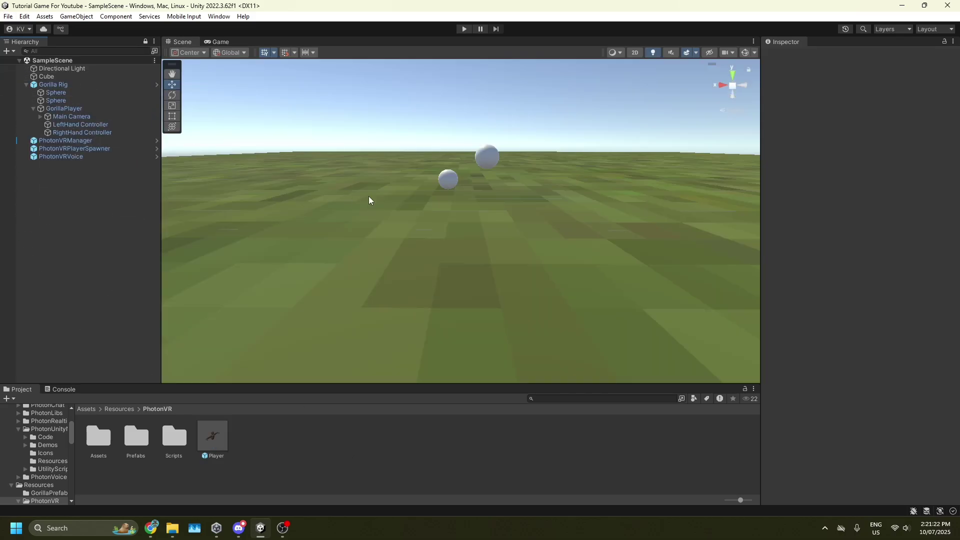
left_click(464, 28)
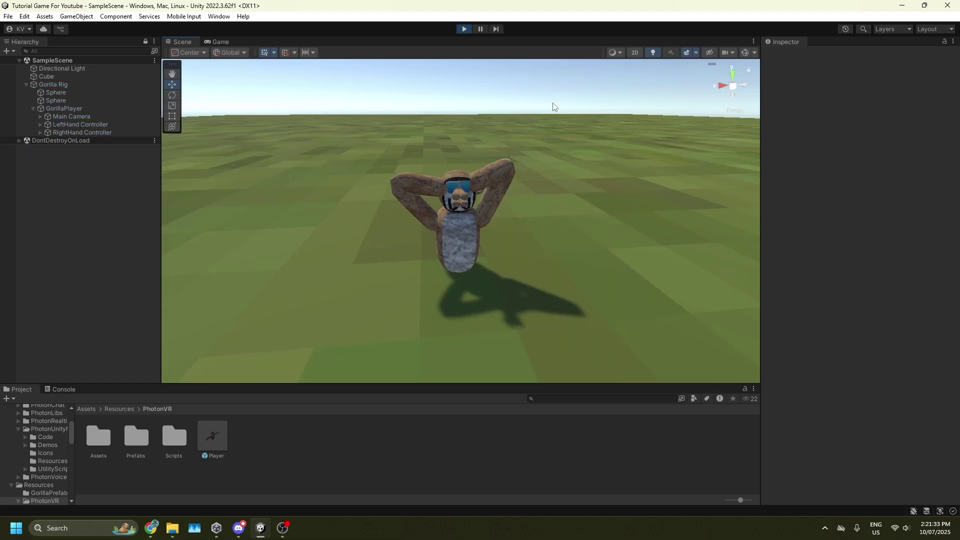
left_click(115, 133)
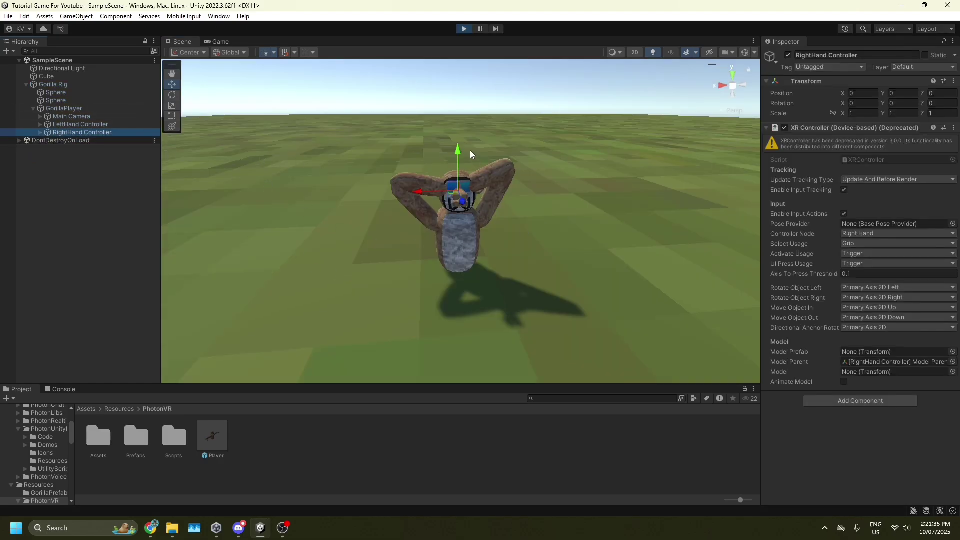
left_click_drag(456, 146, 467, 265)
right_click_drag(467, 265, 242, 248)
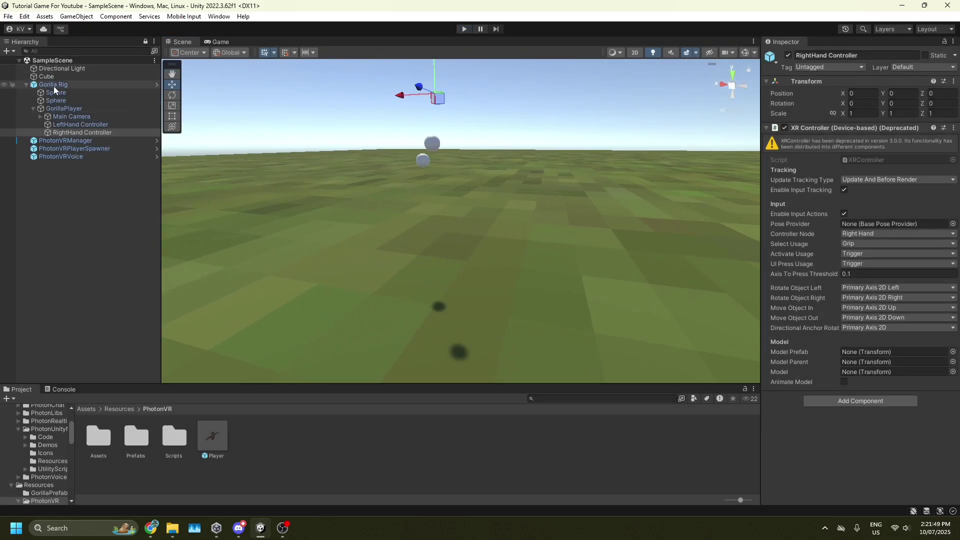
- Disable both Sphere objects under Gorilla Rig
left_click(54, 93)
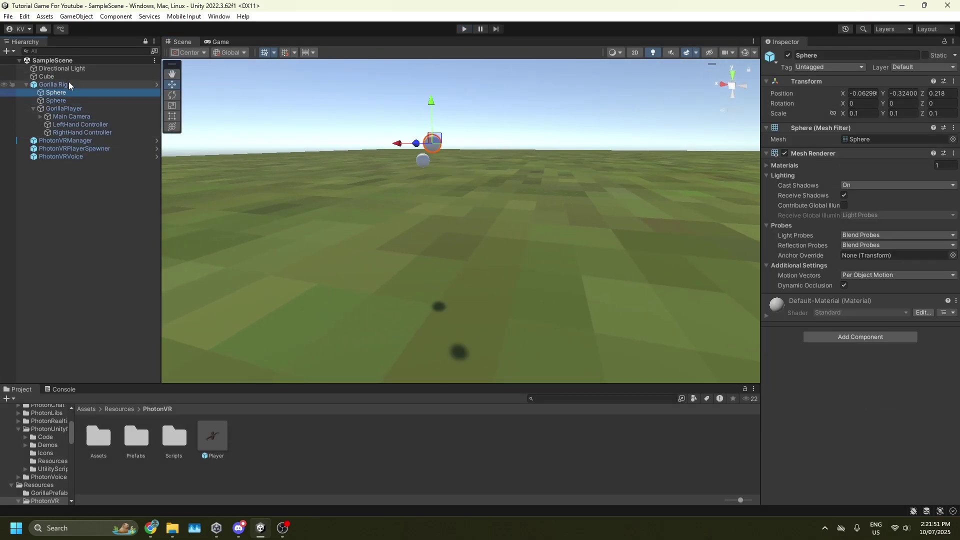
left_click(60, 100, "ctrl")
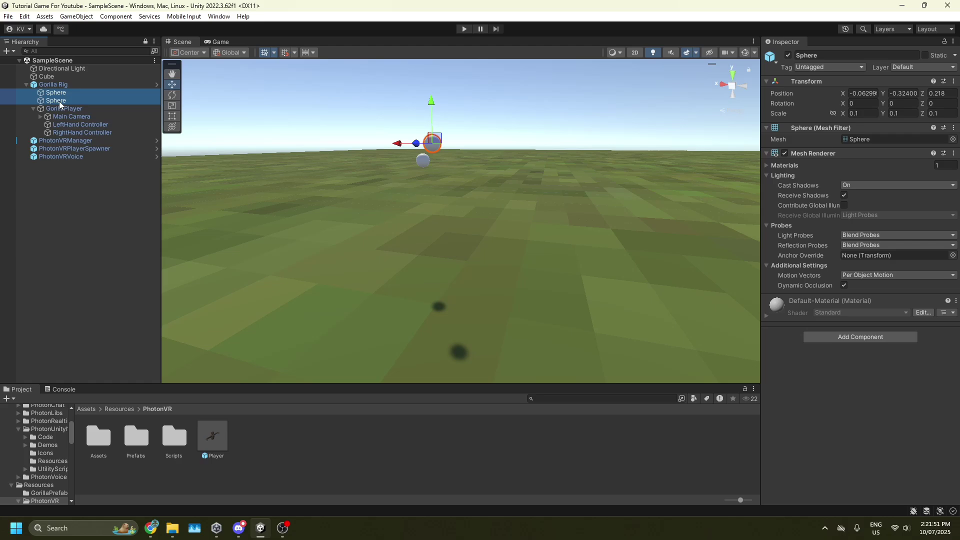
left_click(788, 55)
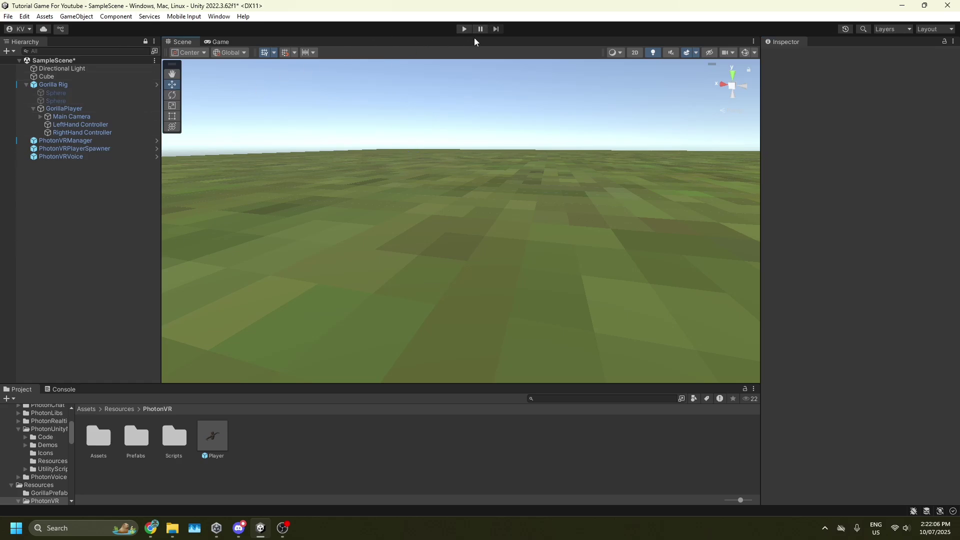
- Replay and lower the RightHand Controller to Y -0.855, inspecting the gorilla's reaching arm
left_click(464, 29)
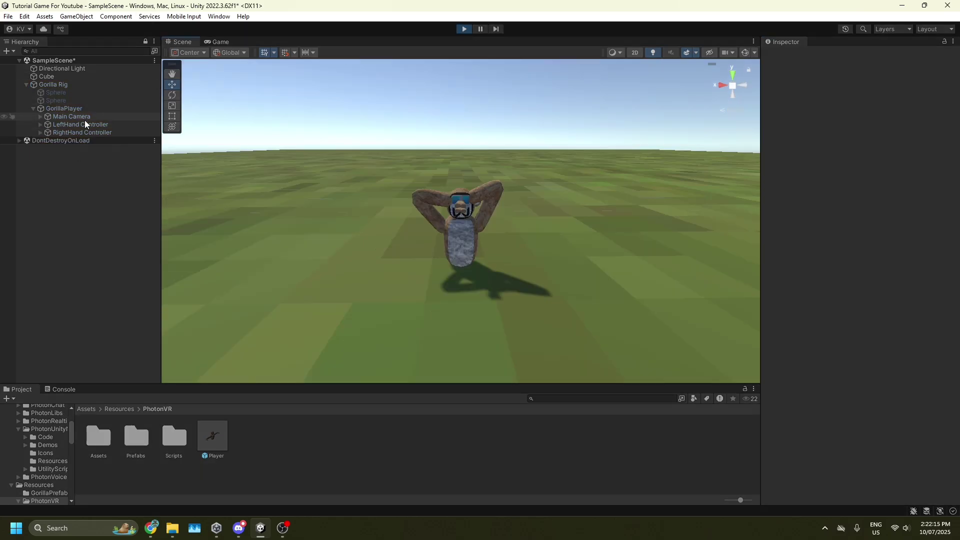
left_click(76, 132)
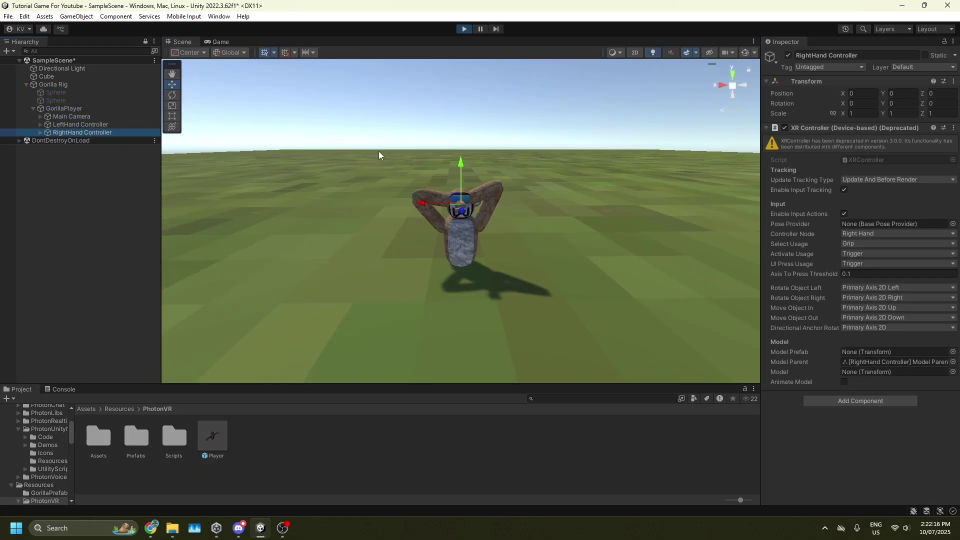
left_click_drag(460, 164, 480, 251)
mouse_move(480, 251)
right_mouse_down()
mouse_move(450, 297)
mouse_move(512, 268)
mouse_move(542, 230)
mouse_move(524, 228)
mouse_move(496, 253)
right_mouse_up()
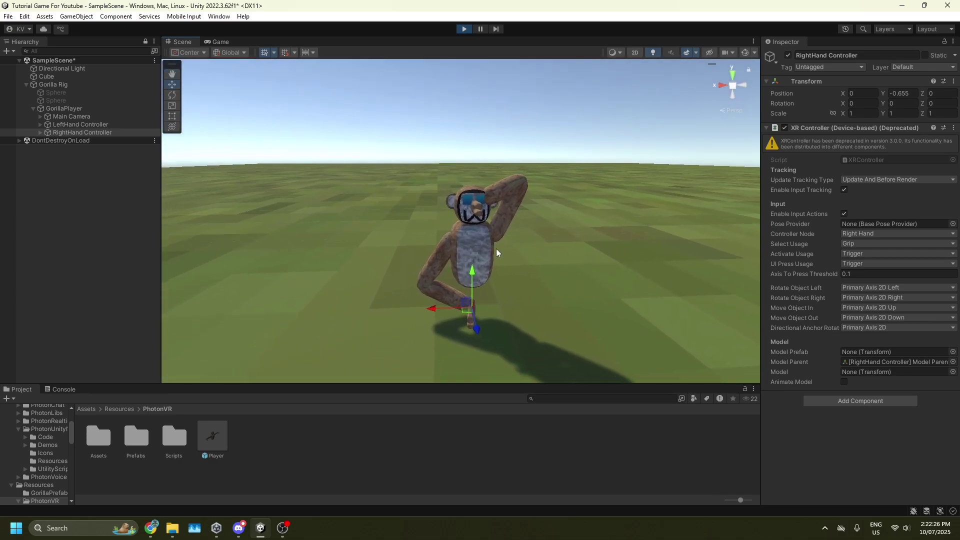